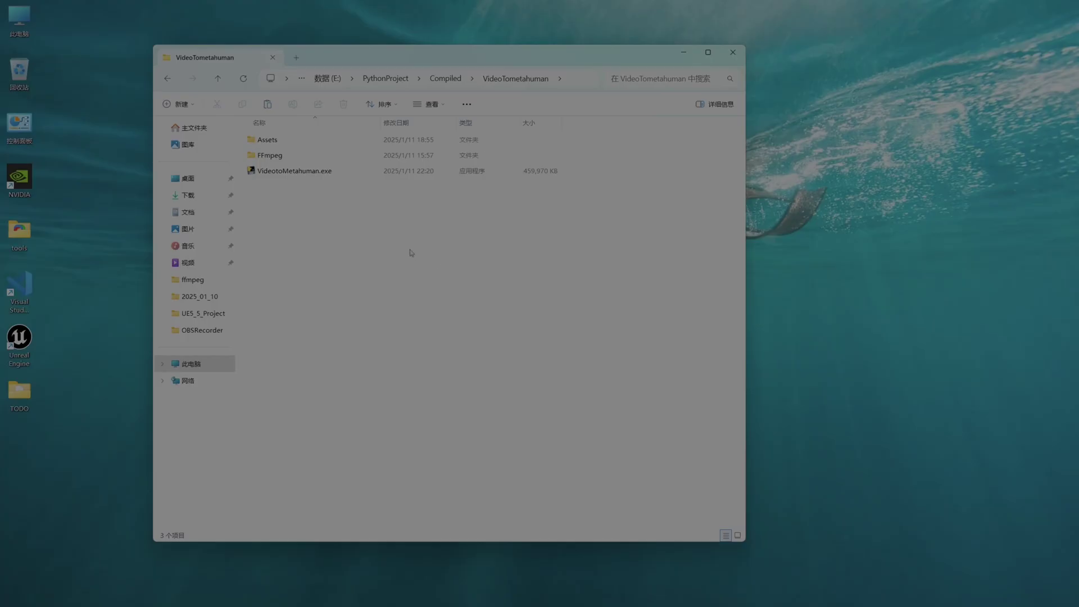
Launch VideotoMetahuman.exe from the VideoTometahuman folder
{"action": "double_click", "coordinate": [335, 174]}
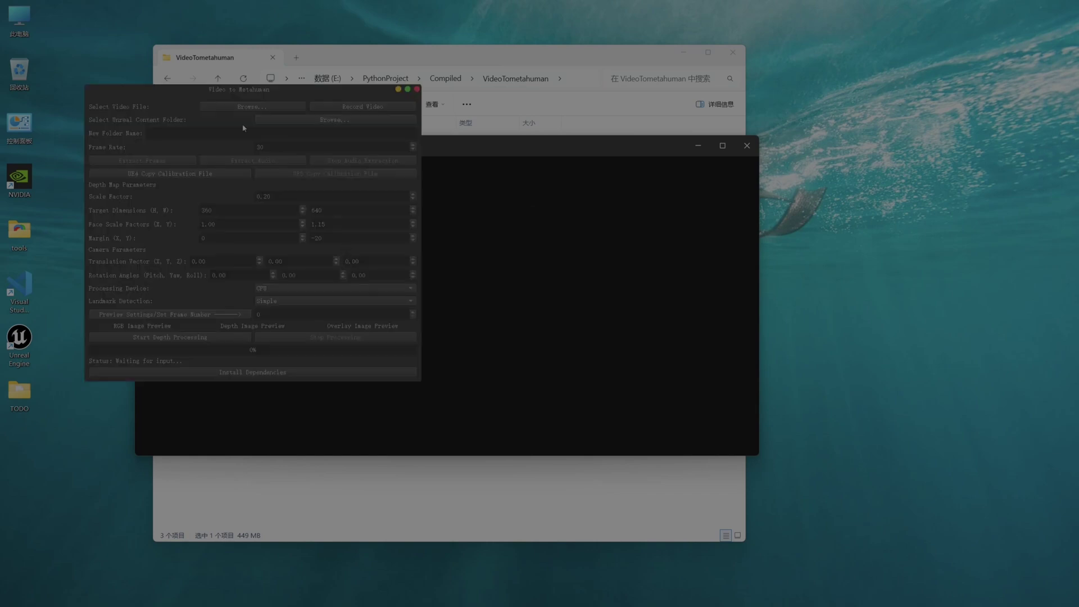
Choose test_case.mp4 as the input video
{"action": "left_click_drag", "start_coordinate": [219, 93], "coordinate": [327, 158]}
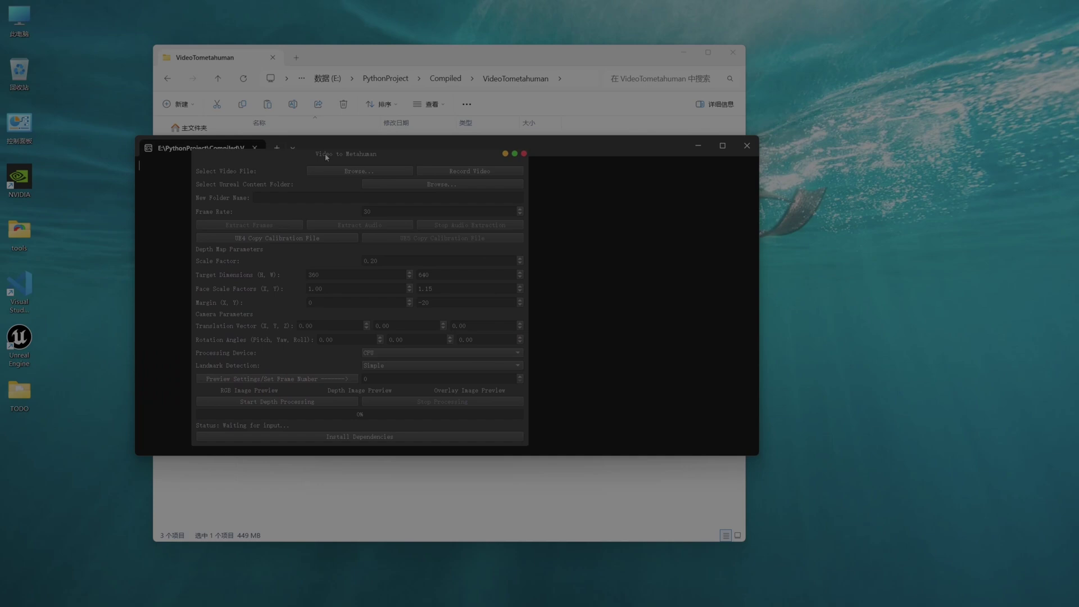
{"action": "left_click", "coordinate": [353, 171]}
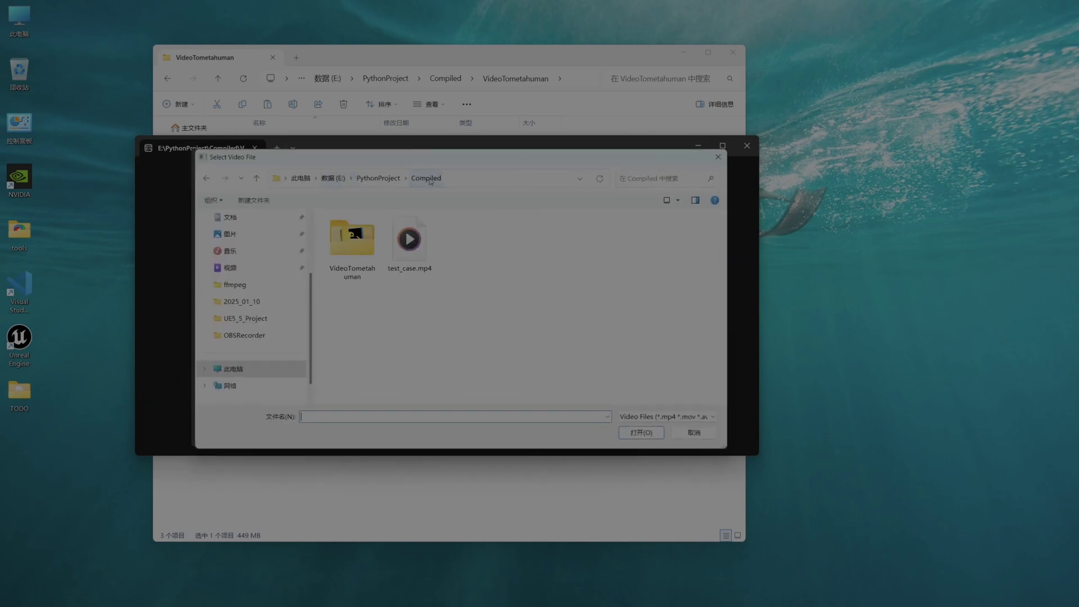
{"action": "left_click", "coordinate": [410, 253]}
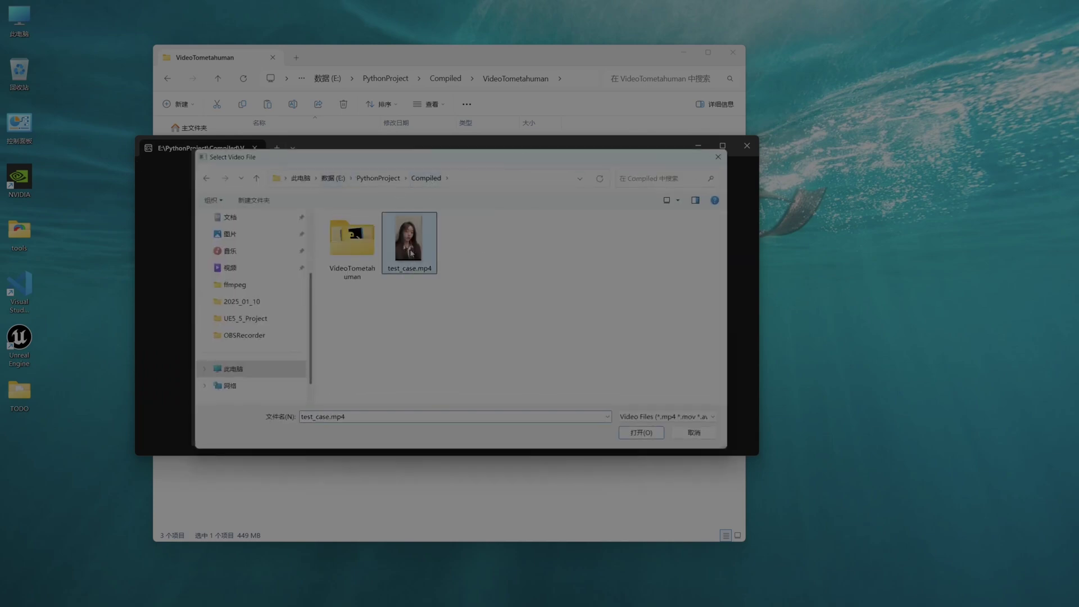
{"action": "left_click", "coordinate": [626, 430]}
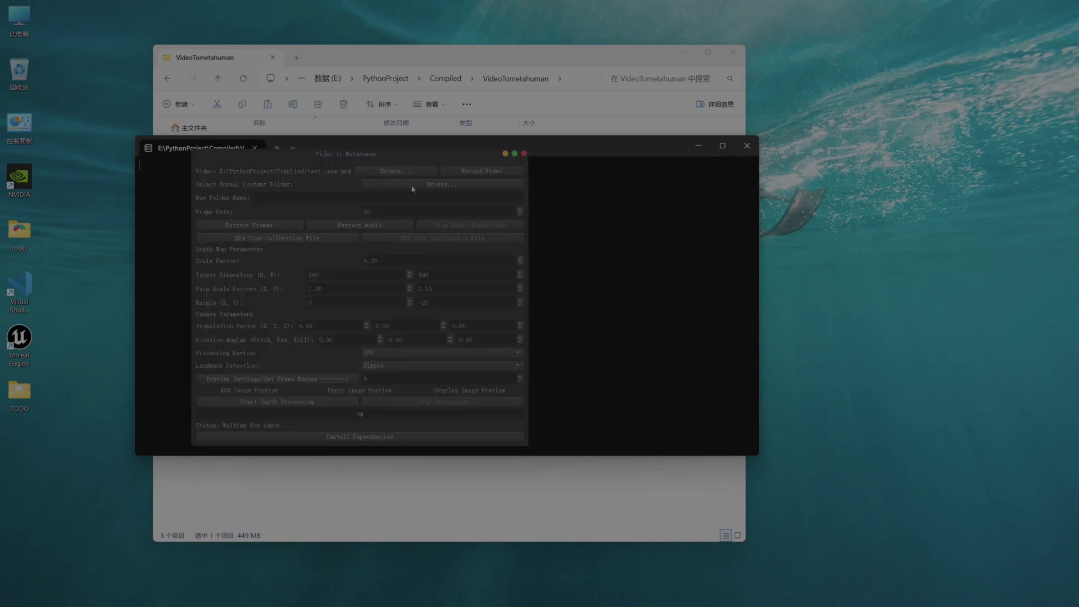
Set E:/UnrealProjects/UE5_5_Project/Content as the Unreal content folder by pasting its path
{"action": "left_click", "coordinate": [412, 187]}
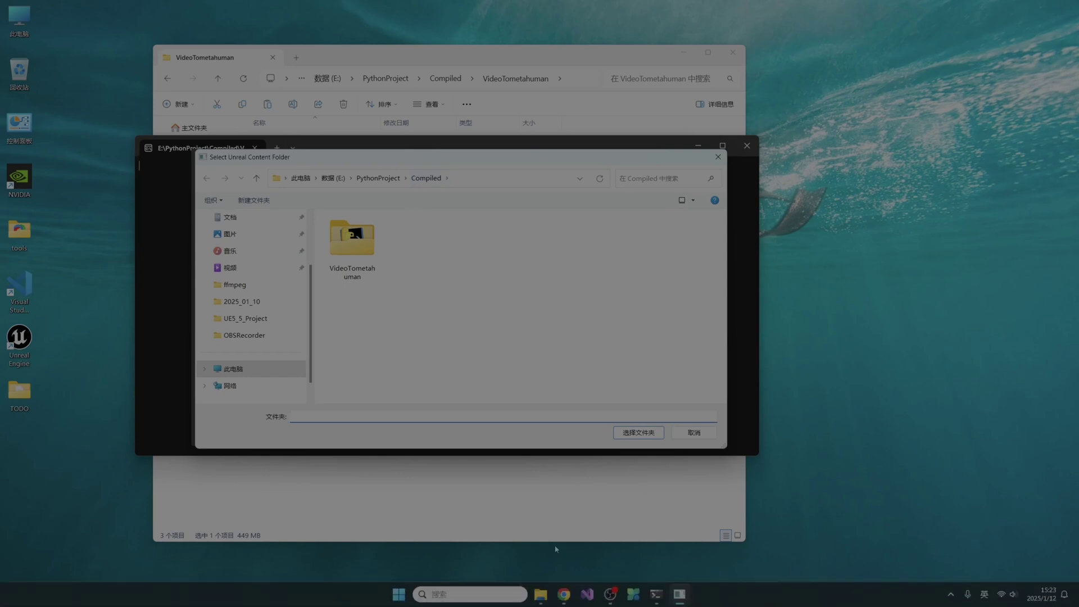
{"action": "mouse_move", "coordinate": [544, 601]}
{"action": "left_click", "coordinate": [579, 539]}
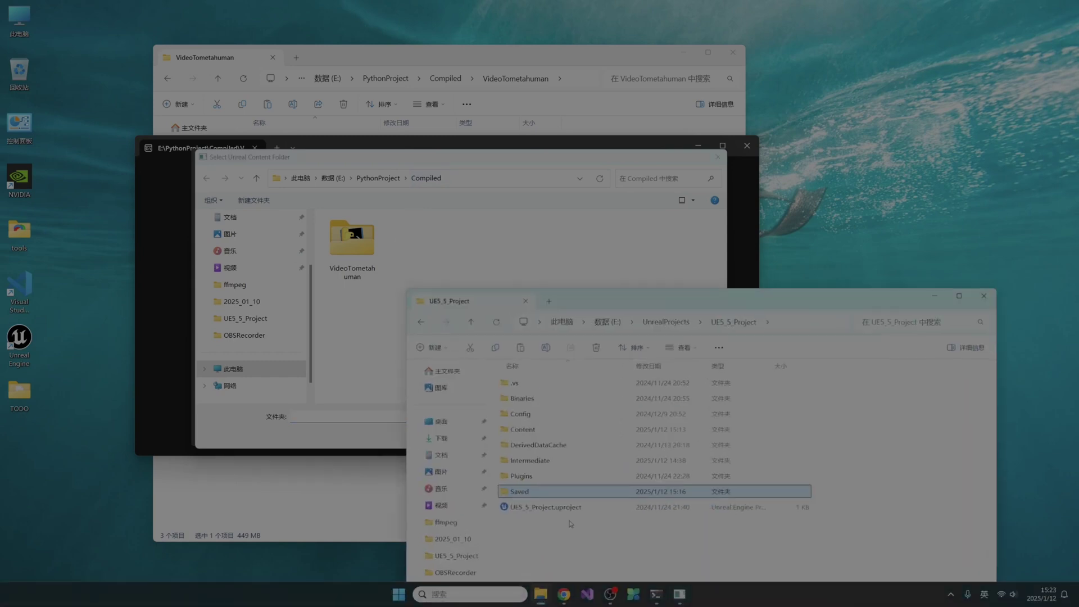
{"action": "double_click", "coordinate": [529, 430]}
{"action": "left_click", "coordinate": [828, 323]}
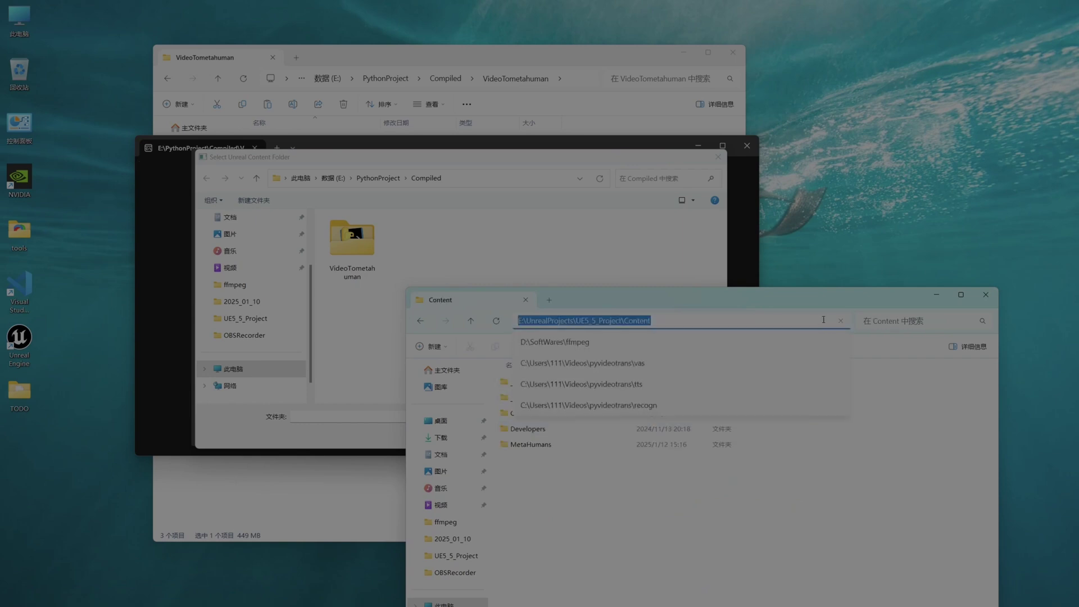
{"action": "key", "text": "ctrl+c"}
{"action": "left_click", "coordinate": [475, 181]}
{"action": "key", "text": "ctrl+v"}
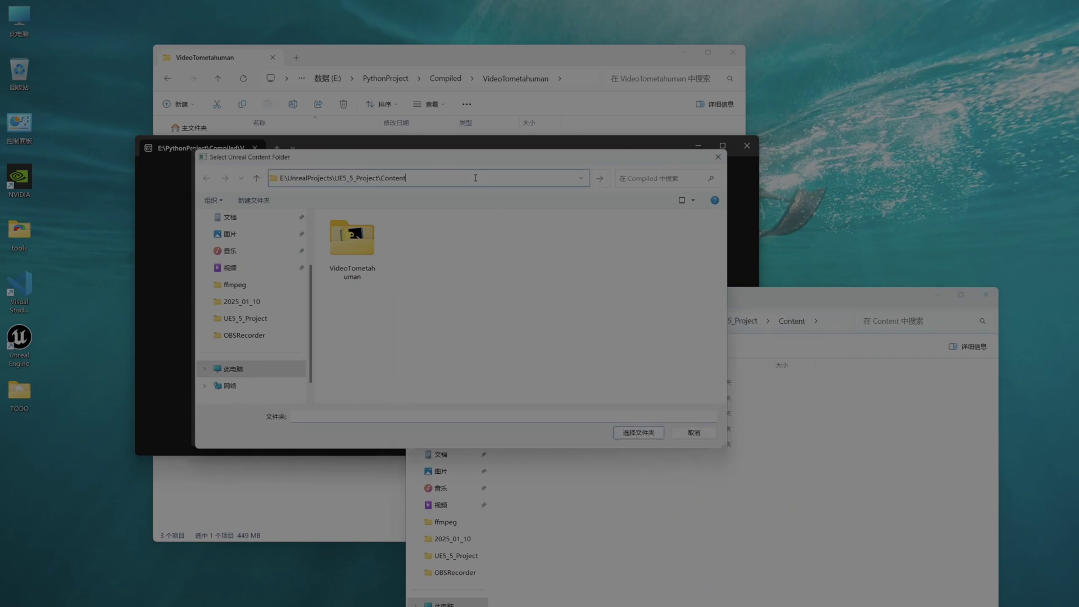
{"action": "key", "text": "Return"}
{"action": "left_click", "coordinate": [638, 432]}
Name the new output folder test_case and extract the video's frames into it
{"action": "left_click", "coordinate": [278, 198]}
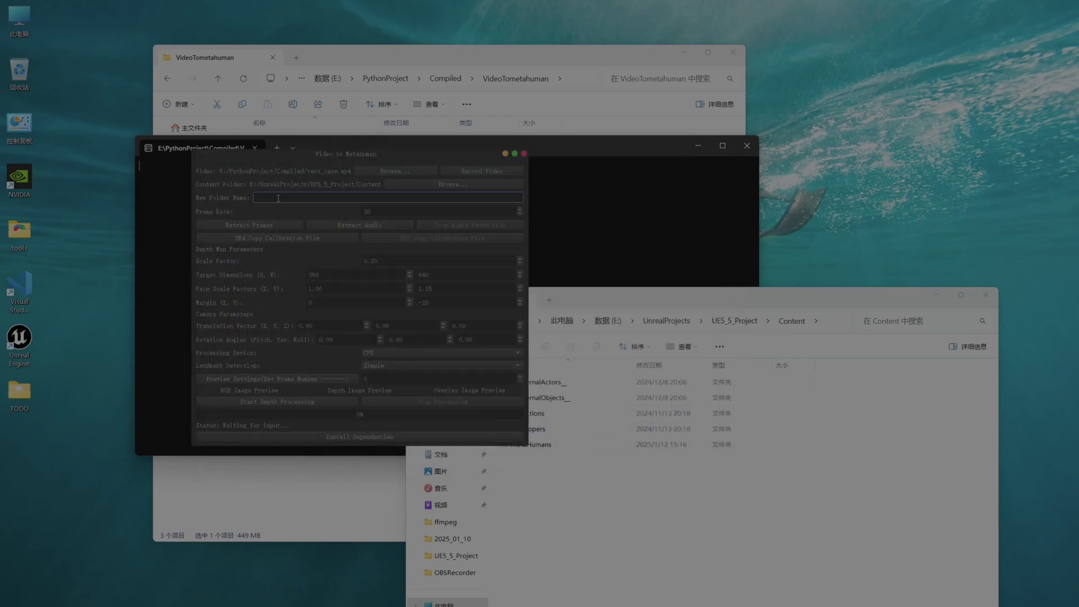
{"action": "type", "text": "test"}
{"action": "left_click_drag", "start_coordinate": [660, 306], "coordinate": [697, 299]}
{"action": "key", "text": "alt+d"}
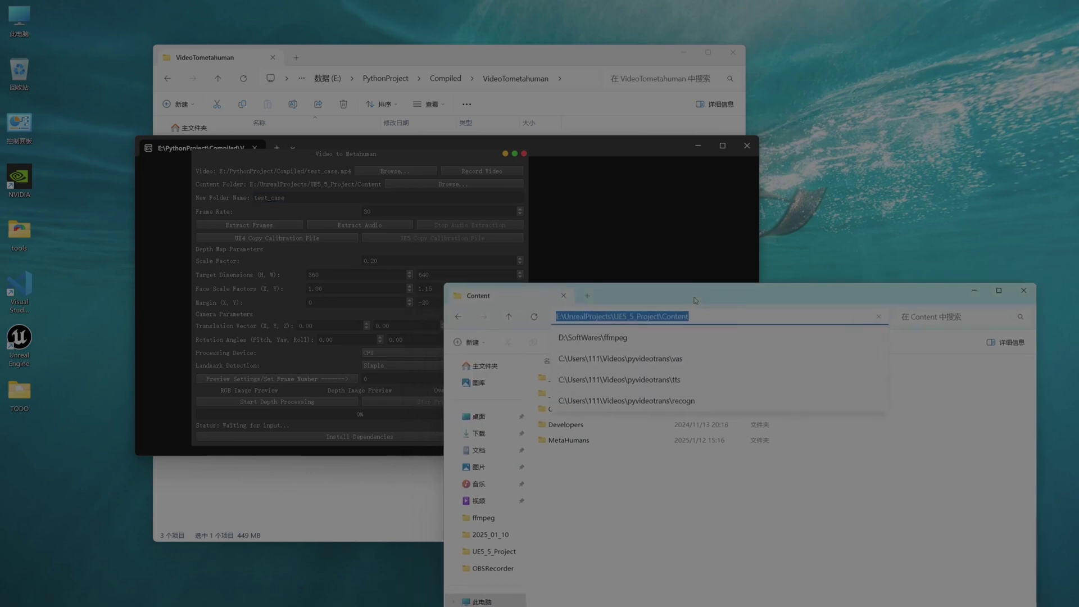
{"action": "left_click", "coordinate": [260, 225]}
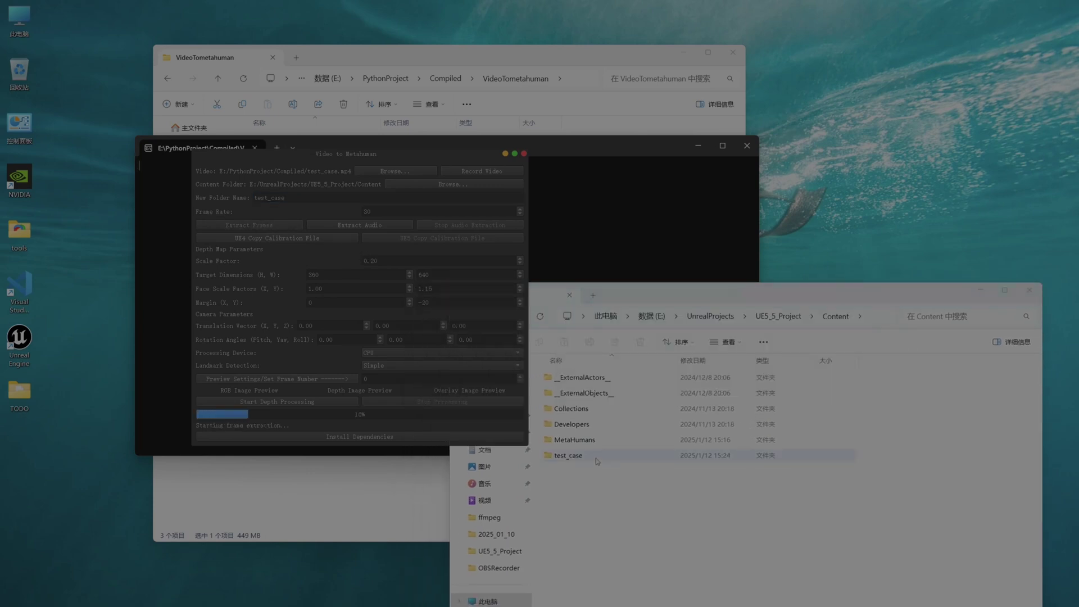
Open the new test_case folder and extract the video's audio to audio.wav
{"action": "double_click", "coordinate": [596, 457]}
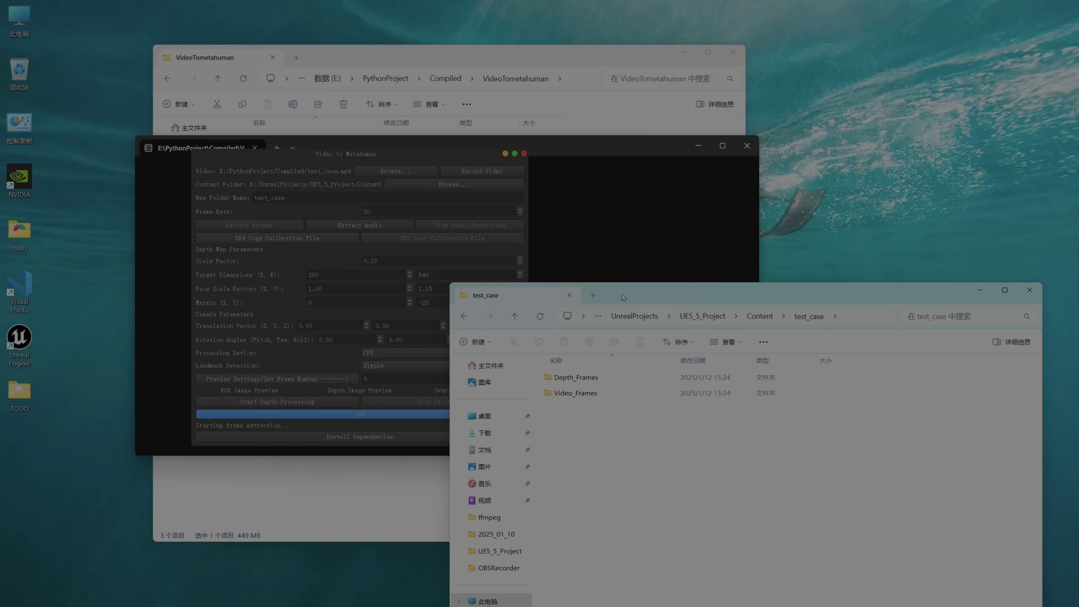
{"action": "left_click_drag", "start_coordinate": [346, 174], "coordinate": [299, 171]}
{"action": "left_click", "coordinate": [312, 221]}
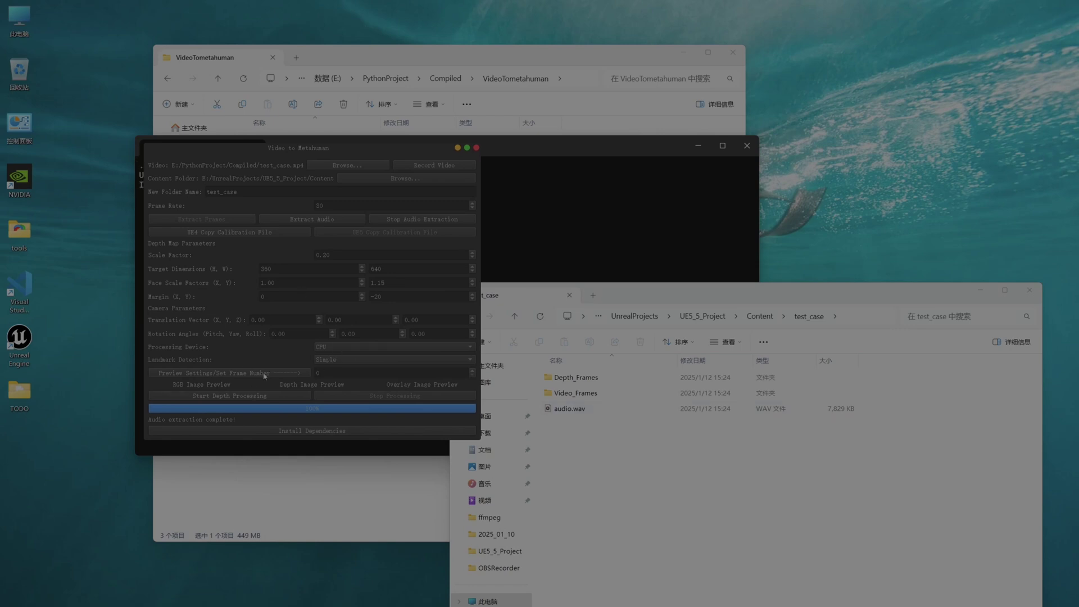
Start depth processing of all frames and open Depth_Frames to watch the output
{"action": "left_click_drag", "start_coordinate": [407, 149], "coordinate": [385, 110]}
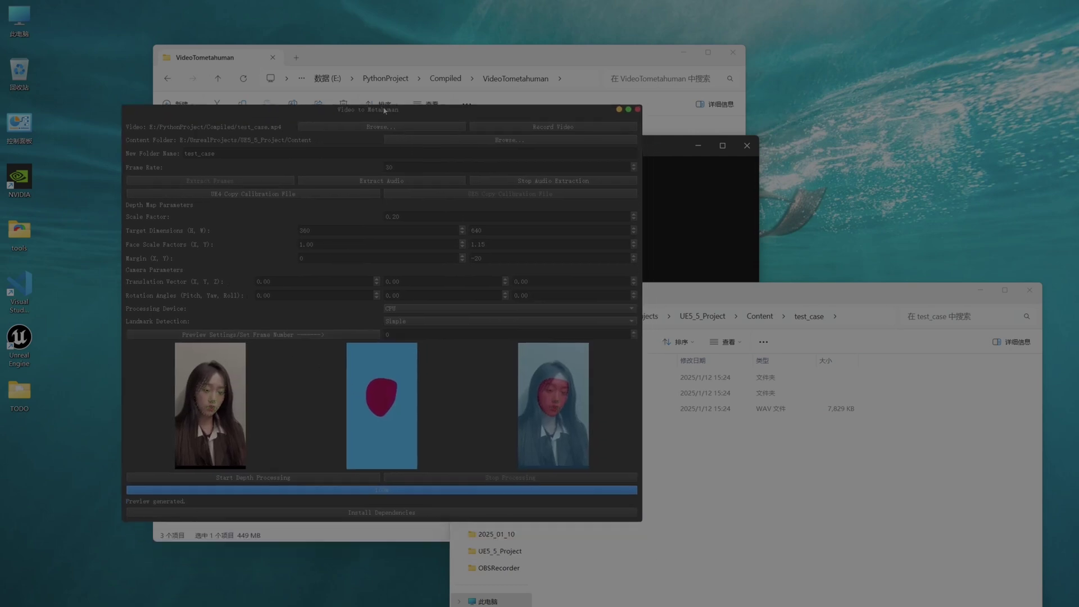
{"action": "left_click", "coordinate": [242, 480]}
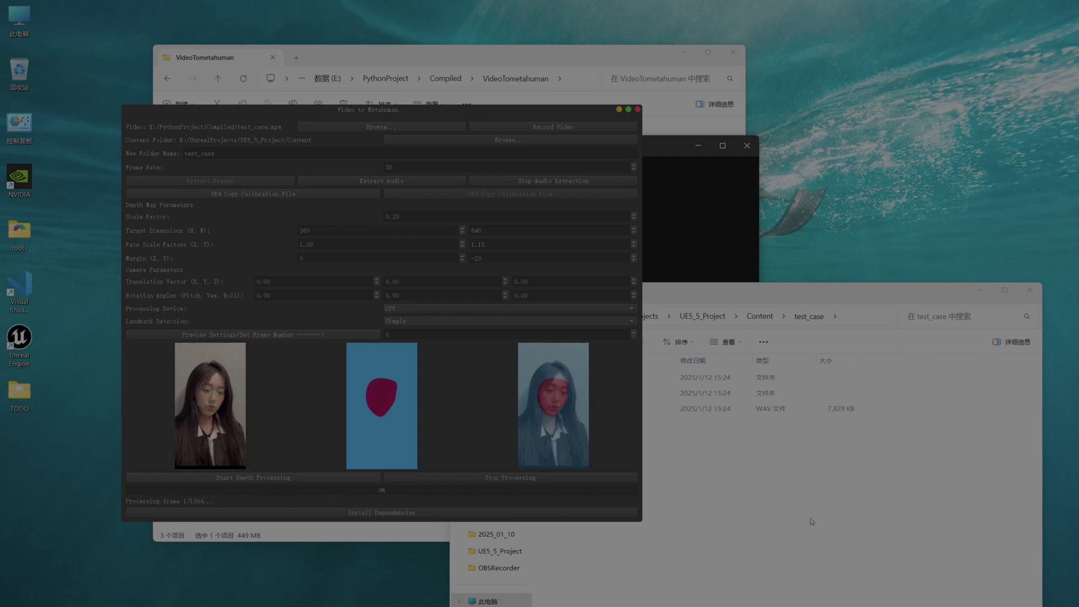
{"action": "left_click", "coordinate": [838, 518]}
{"action": "double_click", "coordinate": [607, 377]}
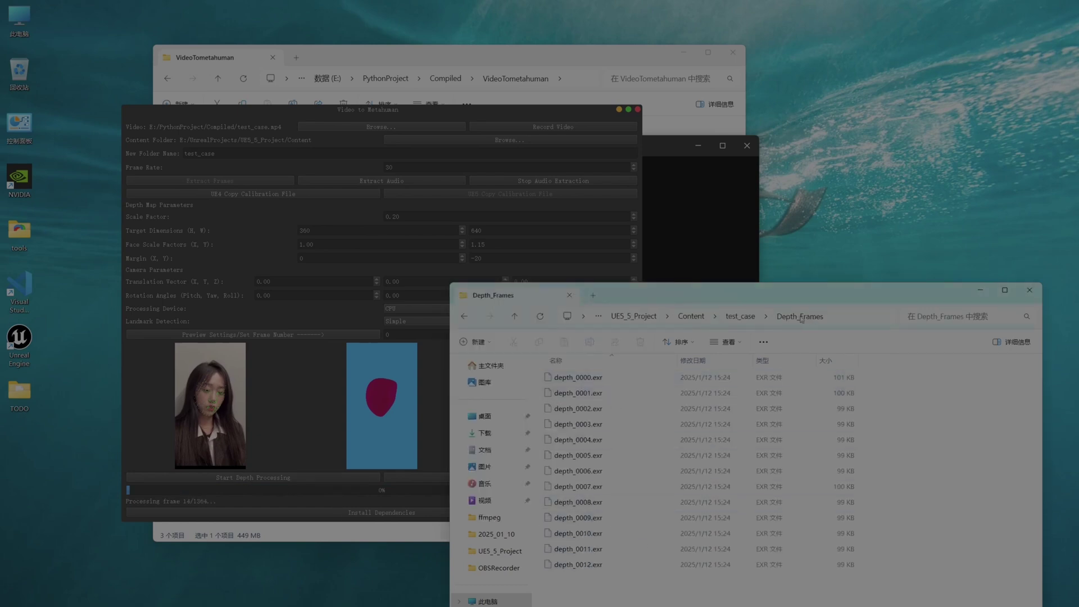
Check the Video_Frames folder, then return to test_case and reposition its window
{"action": "left_click", "coordinate": [743, 316]}
{"action": "double_click", "coordinate": [585, 395]}
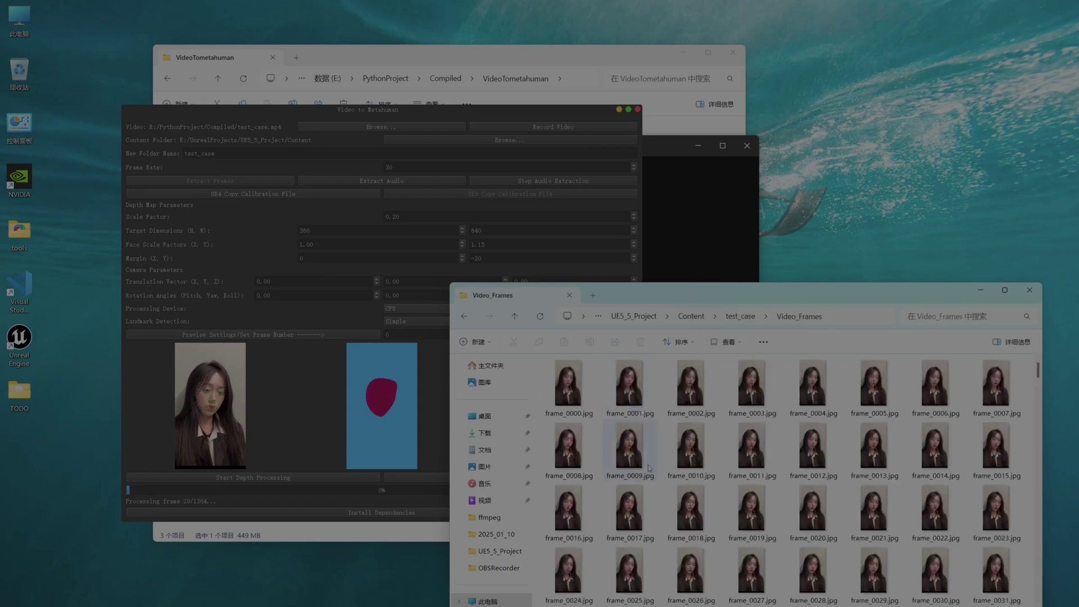
{"action": "left_click", "coordinate": [747, 317]}
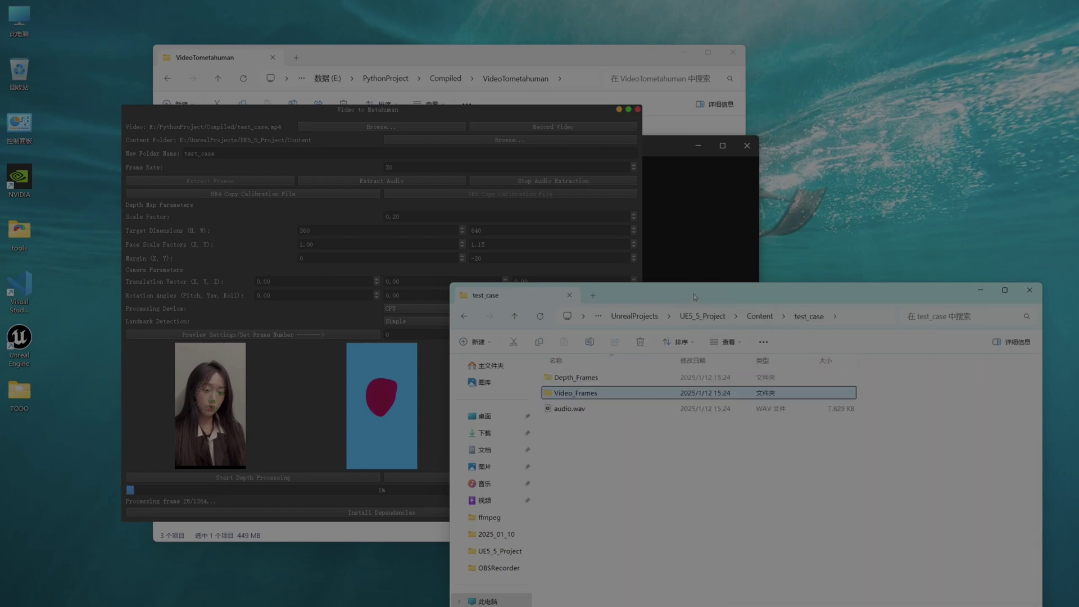
{"action": "left_click_drag", "start_coordinate": [693, 294], "coordinate": [630, 133]}
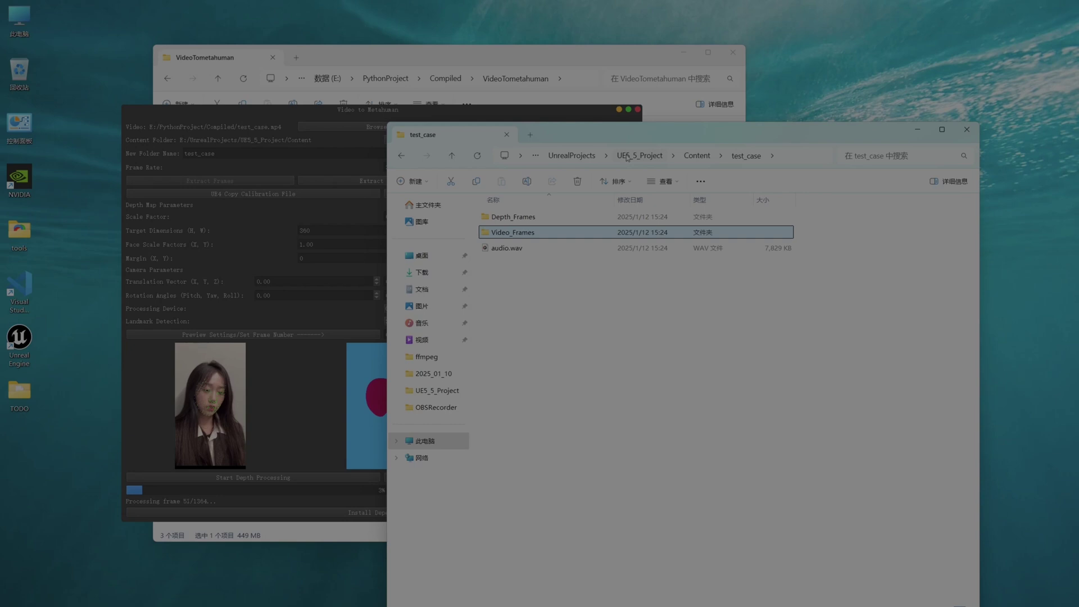
{"action": "left_click", "coordinate": [684, 159]}
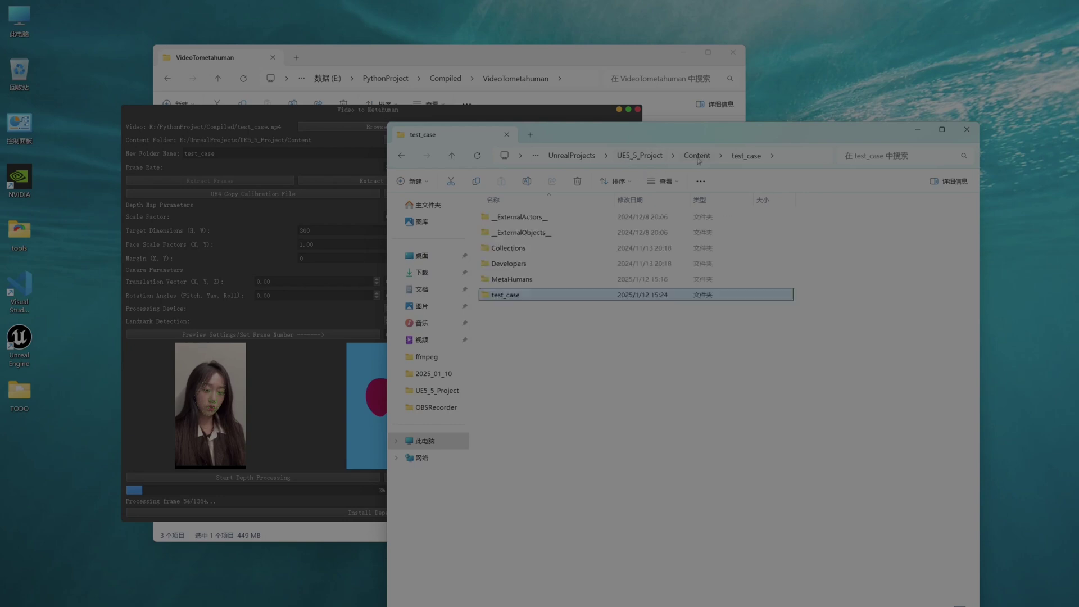
{"action": "double_click", "coordinate": [549, 296]}
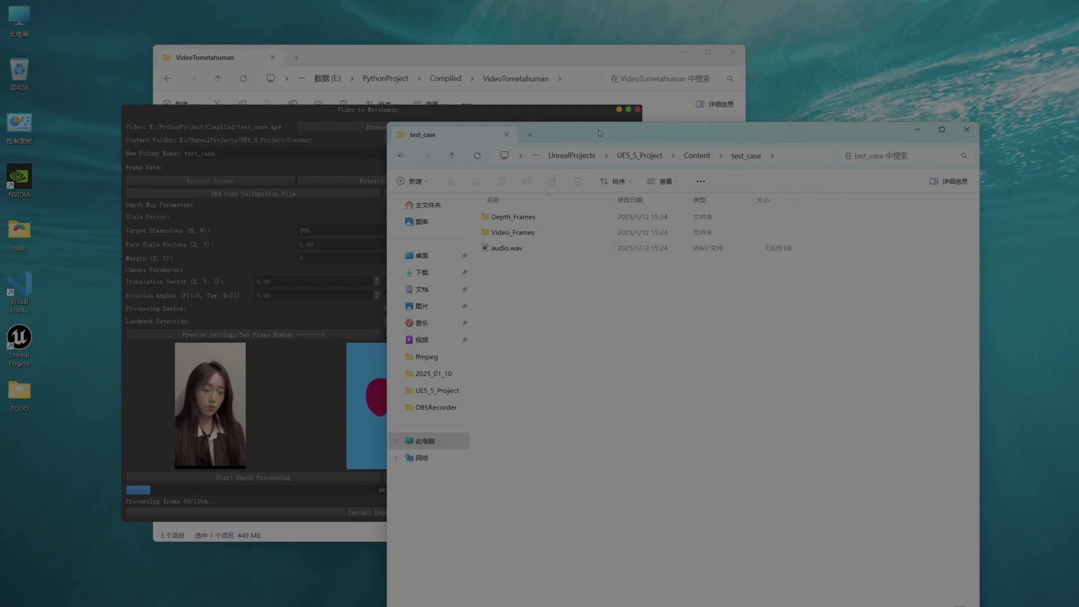
{"action": "left_click_drag", "start_coordinate": [590, 131], "coordinate": [660, 141]}
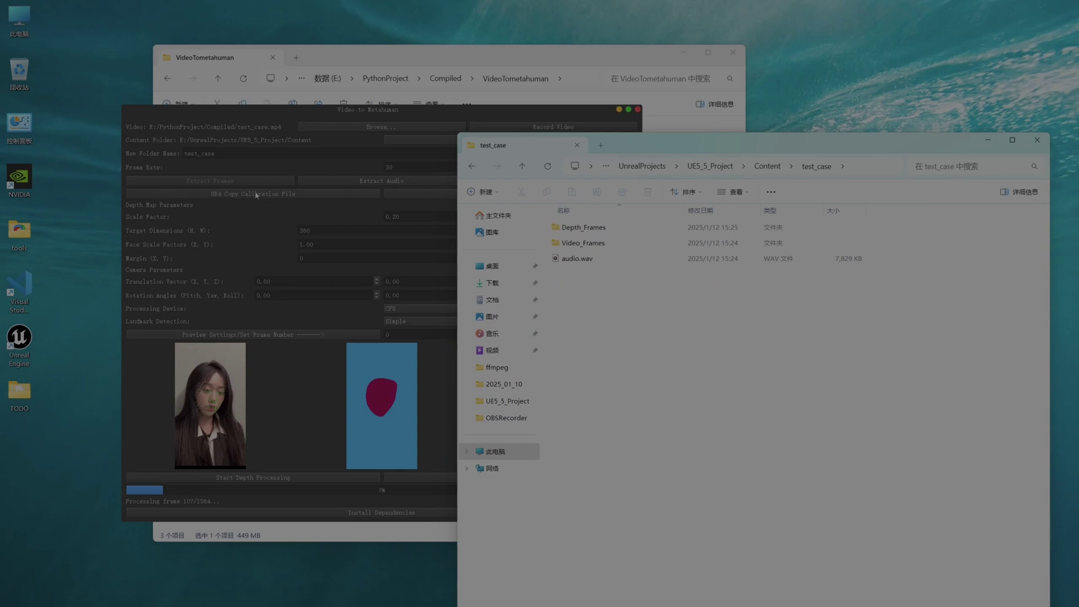
Copy Calibration.mhaical and the Cam uasset files into test_case and inspect them
{"action": "left_click", "coordinate": [247, 238]}
{"action": "left_click", "coordinate": [733, 309]}
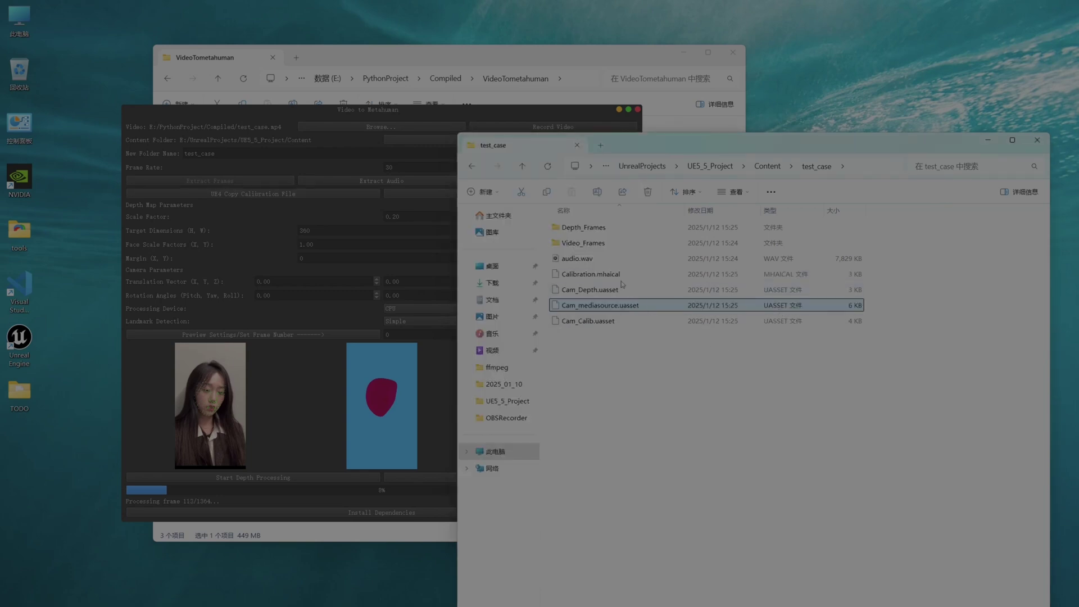
{"action": "left_click_drag", "start_coordinate": [622, 354], "coordinate": [622, 278]}
{"action": "left_click", "coordinate": [635, 368]}
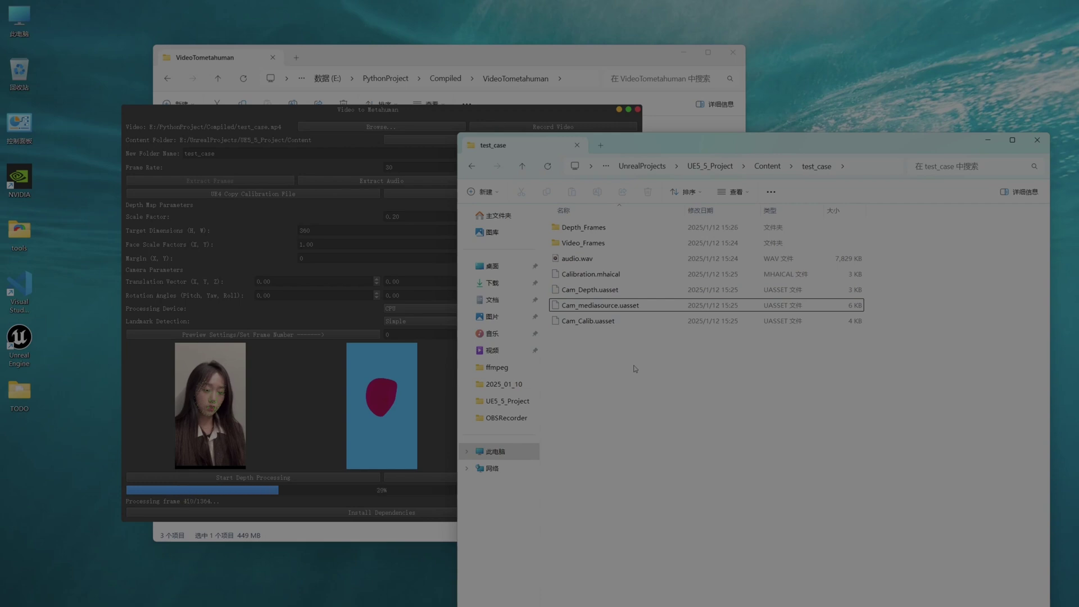
Close Video to Metahuman and open UE5_5_Project.uproject from the UE5_5_Project folder
{"action": "left_click", "coordinate": [693, 165]}
{"action": "left_click", "coordinate": [485, 200]}
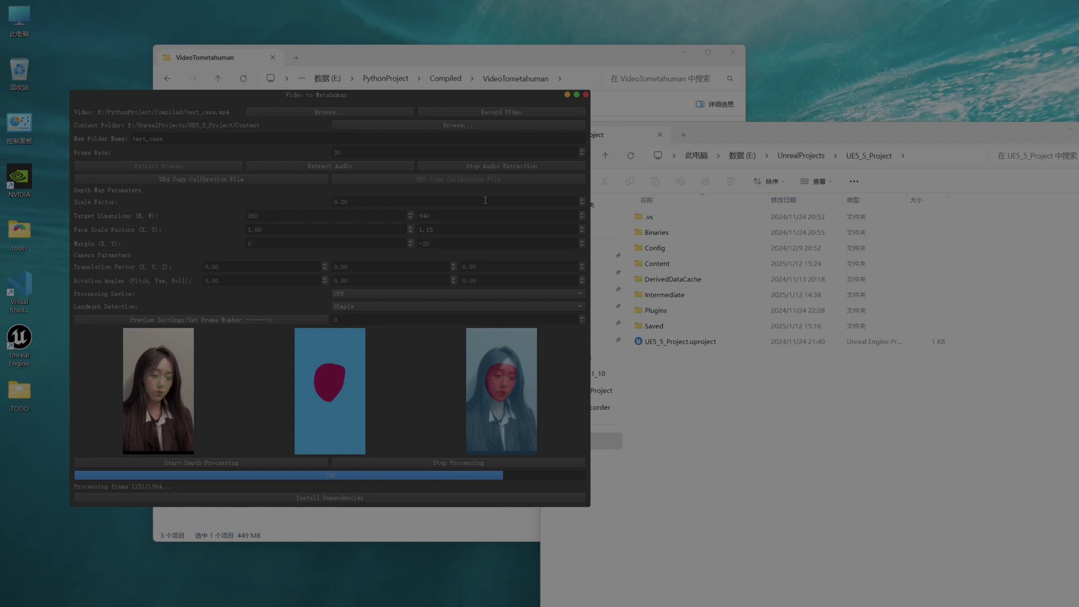
{"action": "double_click", "coordinate": [705, 263]}
{"action": "left_click_drag", "start_coordinate": [714, 135], "coordinate": [739, 122]}
{"action": "left_click", "coordinate": [561, 73]}
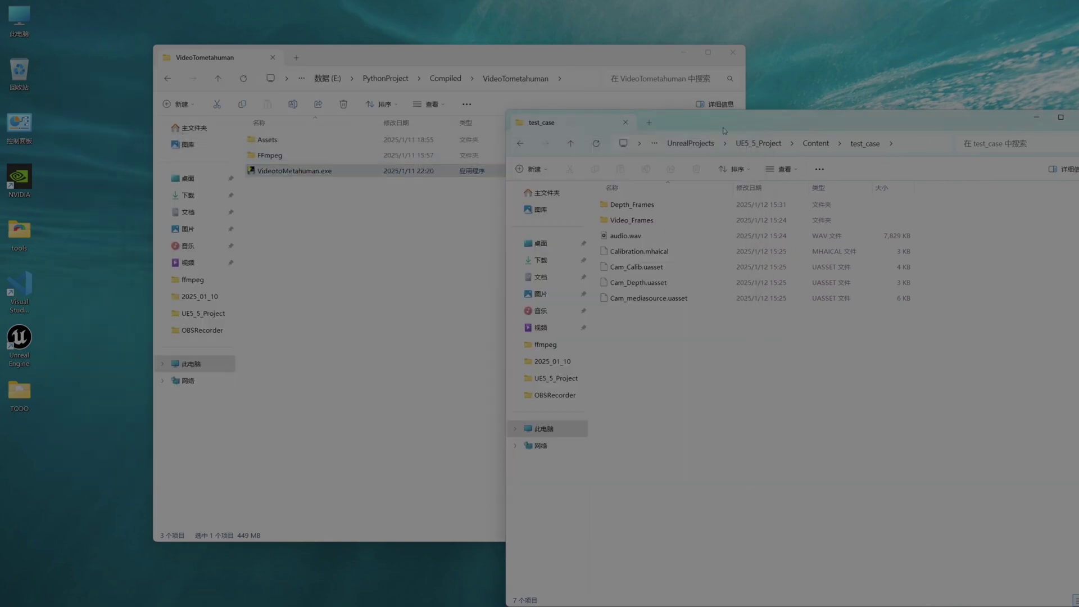
{"action": "left_click_drag", "start_coordinate": [772, 123], "coordinate": [637, 118]}
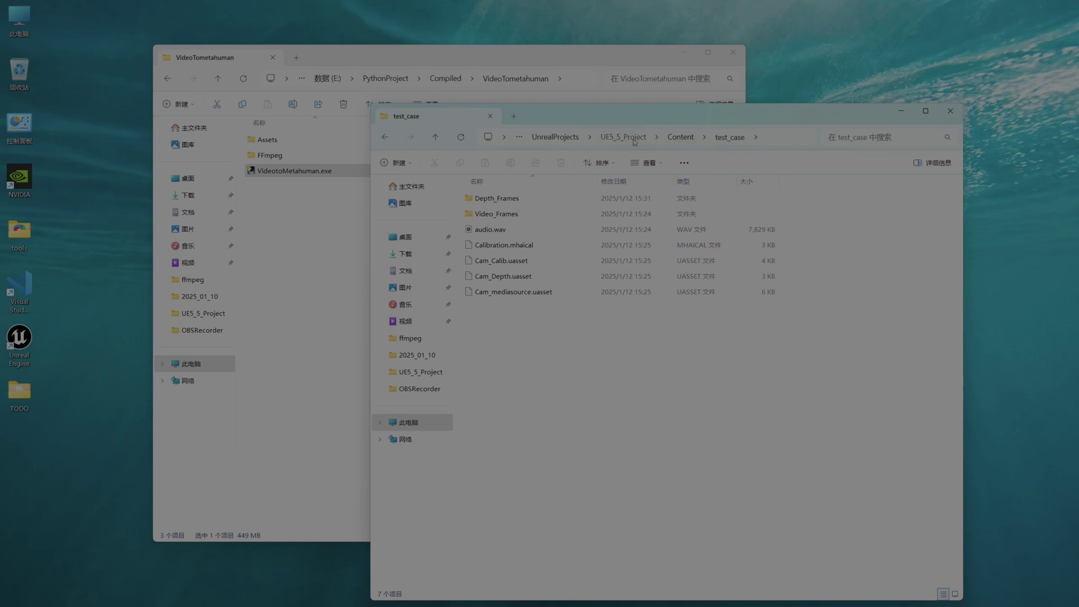
{"action": "left_click", "coordinate": [636, 141]}
{"action": "left_click", "coordinate": [531, 325]}
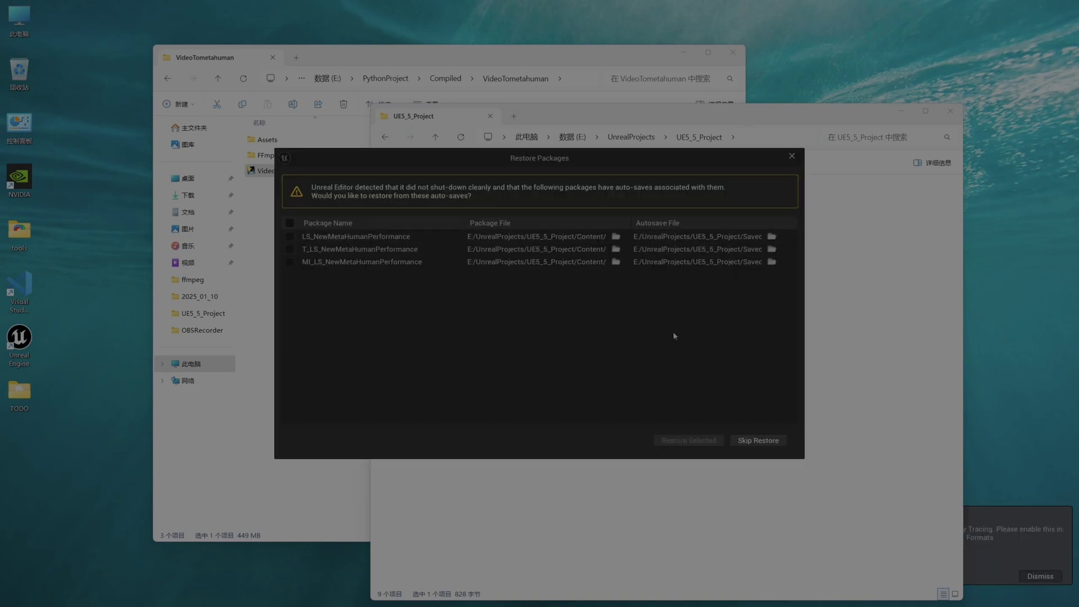
Skip restoring autosaved packages and show test_case's four assets in the Content Drawer
{"action": "left_click", "coordinate": [757, 441]}
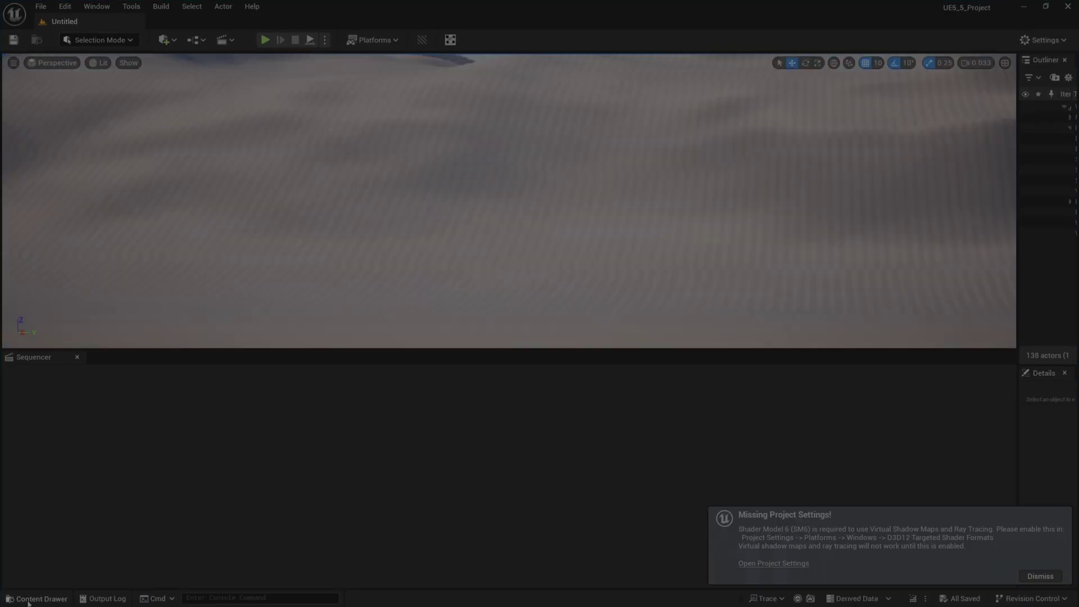
{"action": "left_click", "coordinate": [28, 600]}
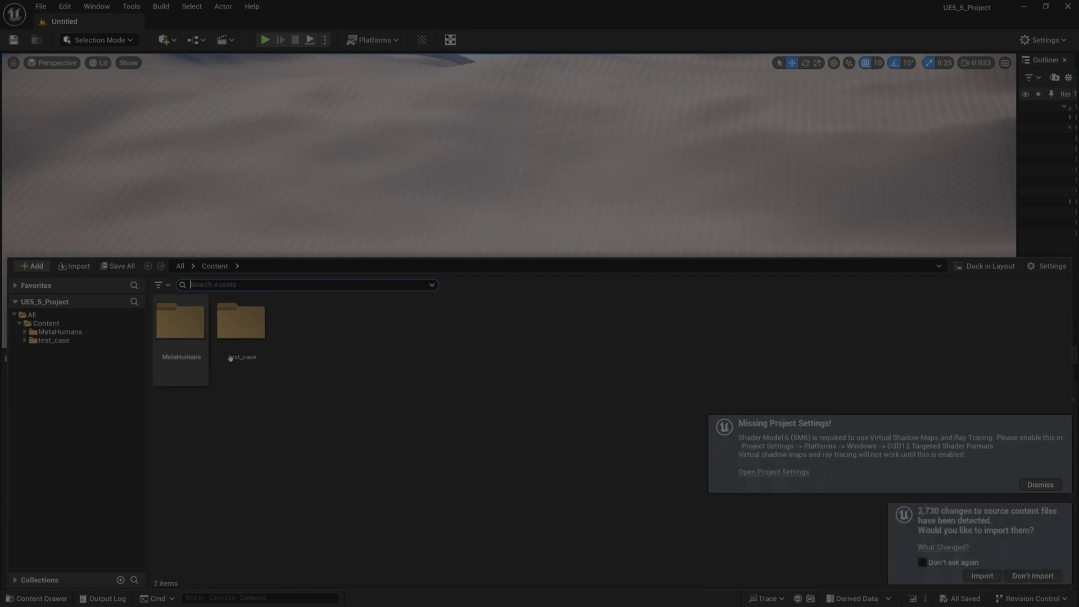
{"action": "left_click", "coordinate": [25, 341]}
{"action": "left_click", "coordinate": [55, 340]}
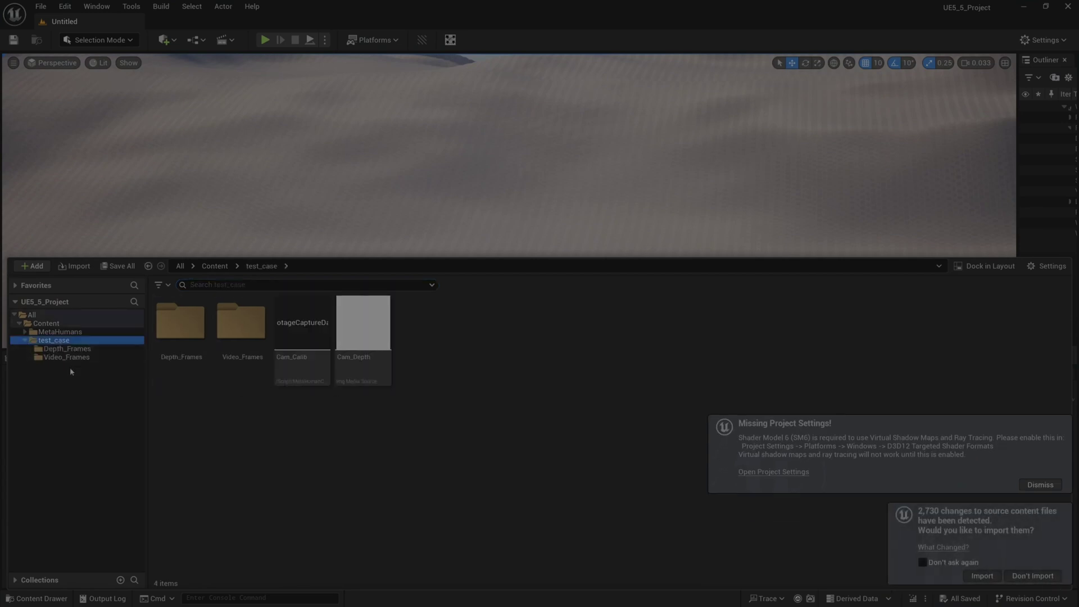
Search Plugins for 'metahuman' to confirm MetaHuman and MetaHuman SDK are enabled, then reopen the Content Drawer
{"action": "left_click", "coordinate": [64, 6]}
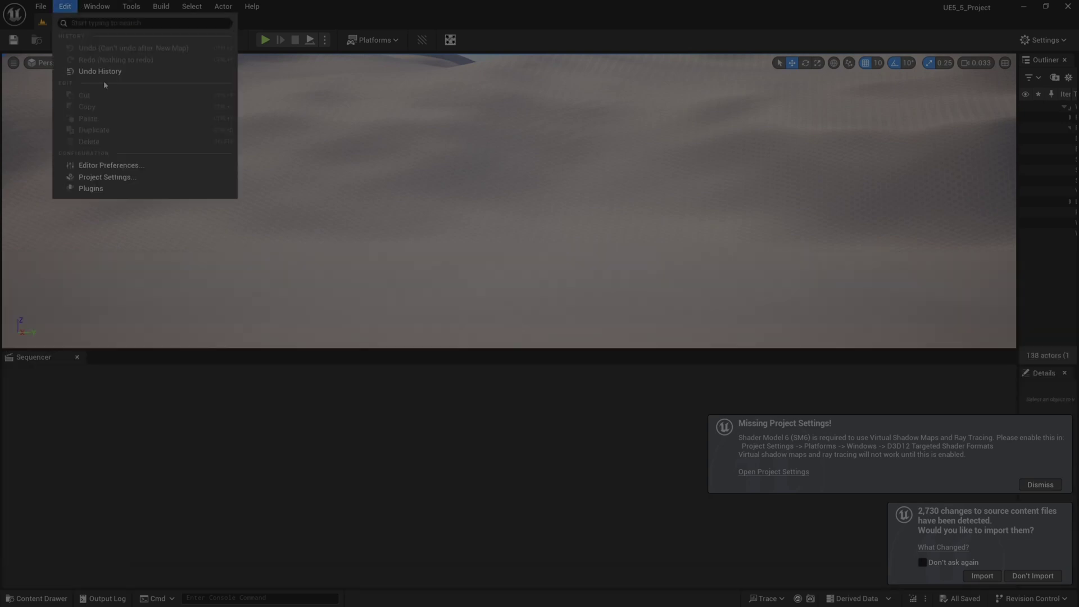
{"action": "left_click", "coordinate": [95, 187]}
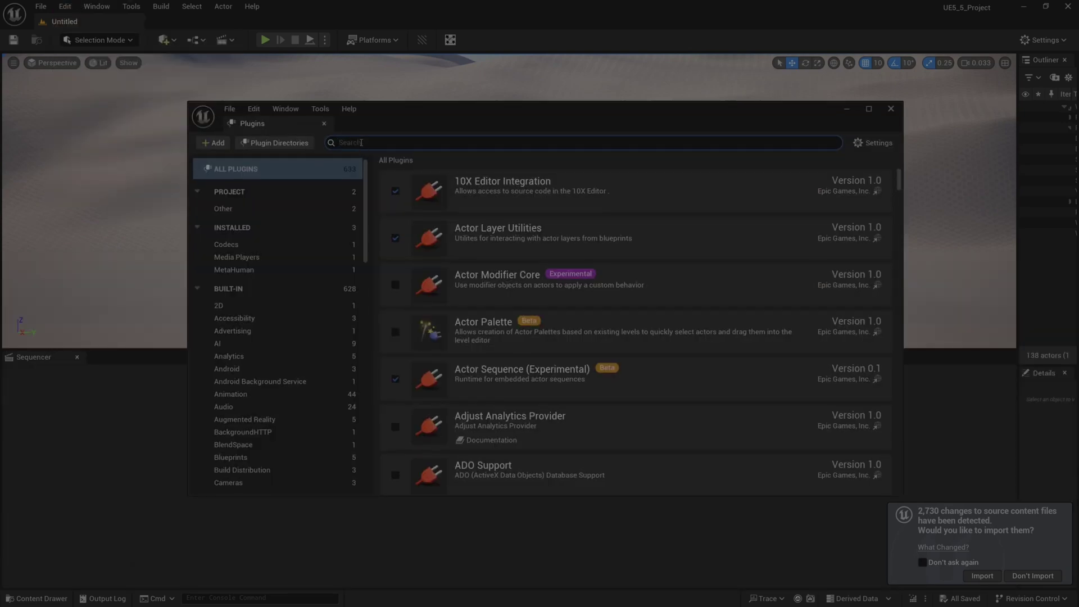
{"action": "type", "text": "metahuma"}
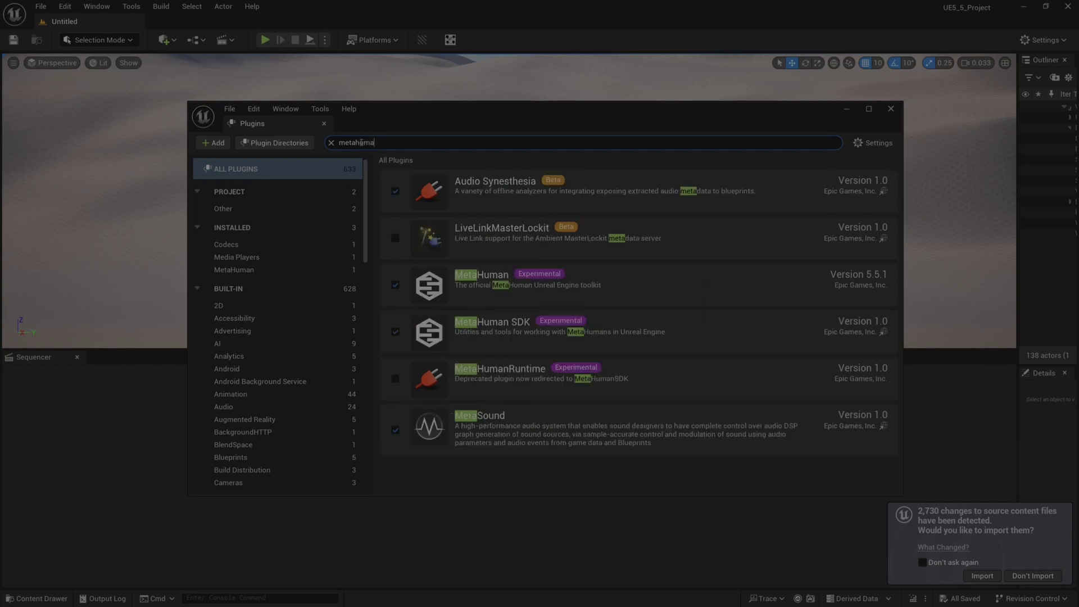
{"action": "type", "text": "n"}
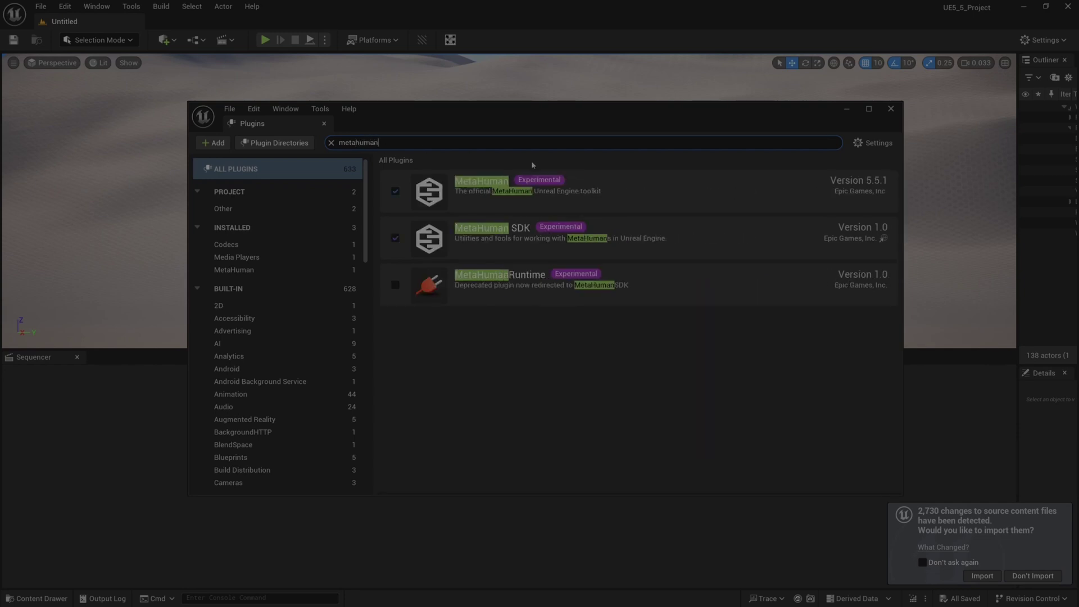
{"action": "left_click", "coordinate": [890, 109]}
{"action": "left_click", "coordinate": [38, 598]}
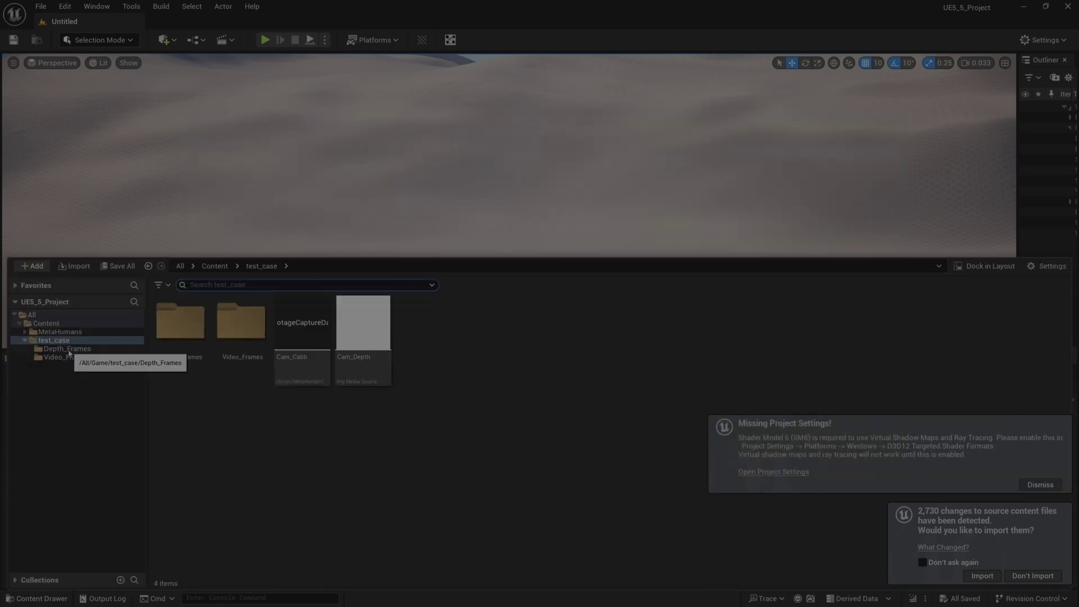
Open Content/test_case in File Explorer beside the editor
{"action": "left_click_drag", "start_coordinate": [495, 4], "coordinate": [351, 64]}
{"action": "key", "text": "alt+Tab"}
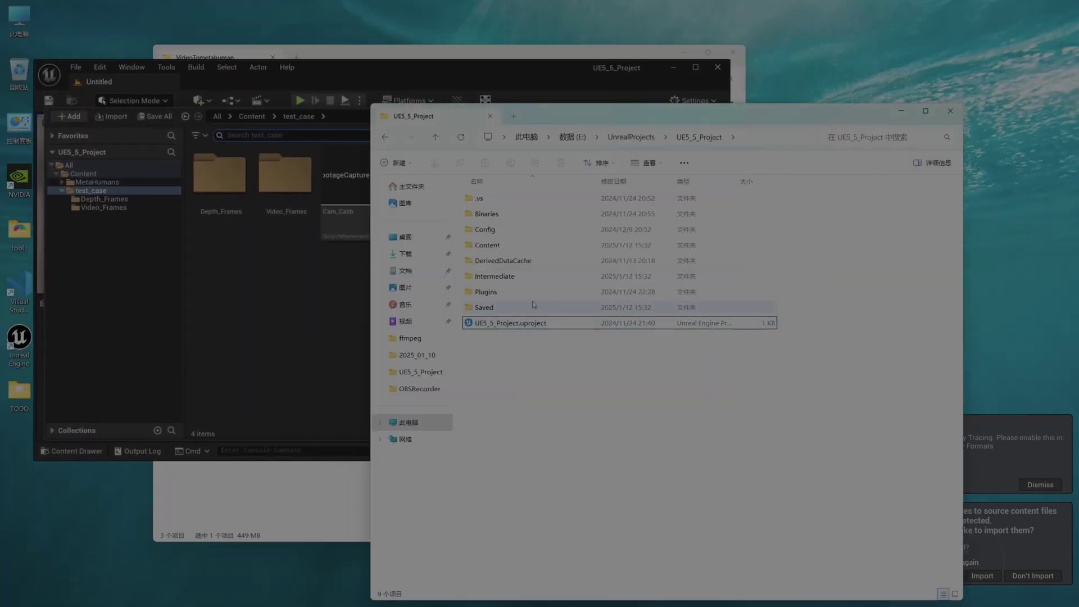
{"action": "double_click", "coordinate": [486, 245]}
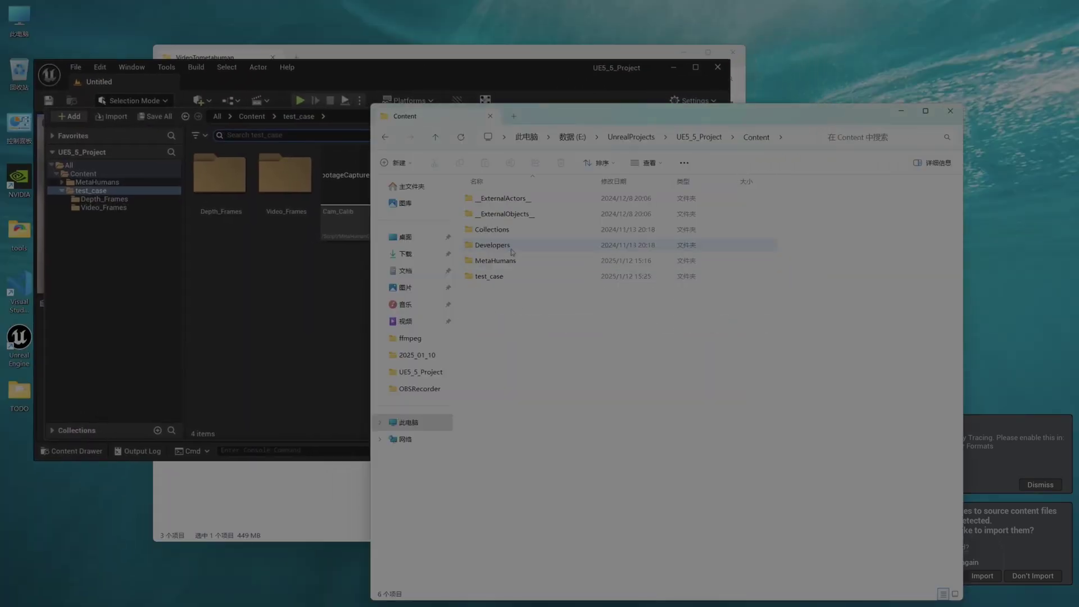
{"action": "double_click", "coordinate": [488, 277]}
{"action": "left_click_drag", "start_coordinate": [674, 116], "coordinate": [871, 119]}
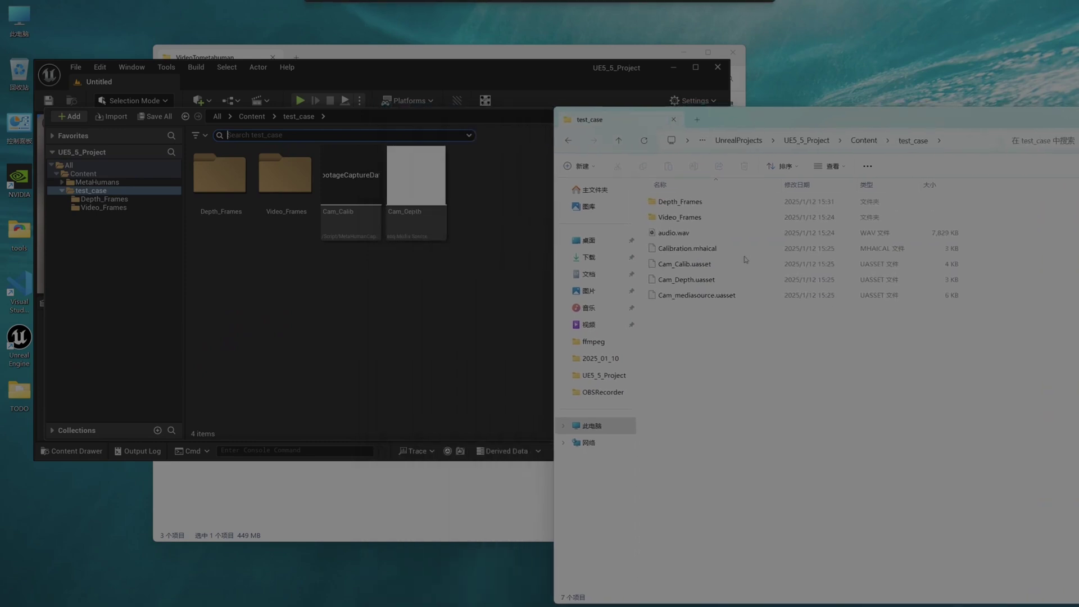
Import audio.wav through Cam_mediasource.uasset into test_case and review the new assets
{"action": "left_click", "coordinate": [695, 232]}
{"action": "left_click_drag", "start_coordinate": [704, 309], "coordinate": [694, 236]}
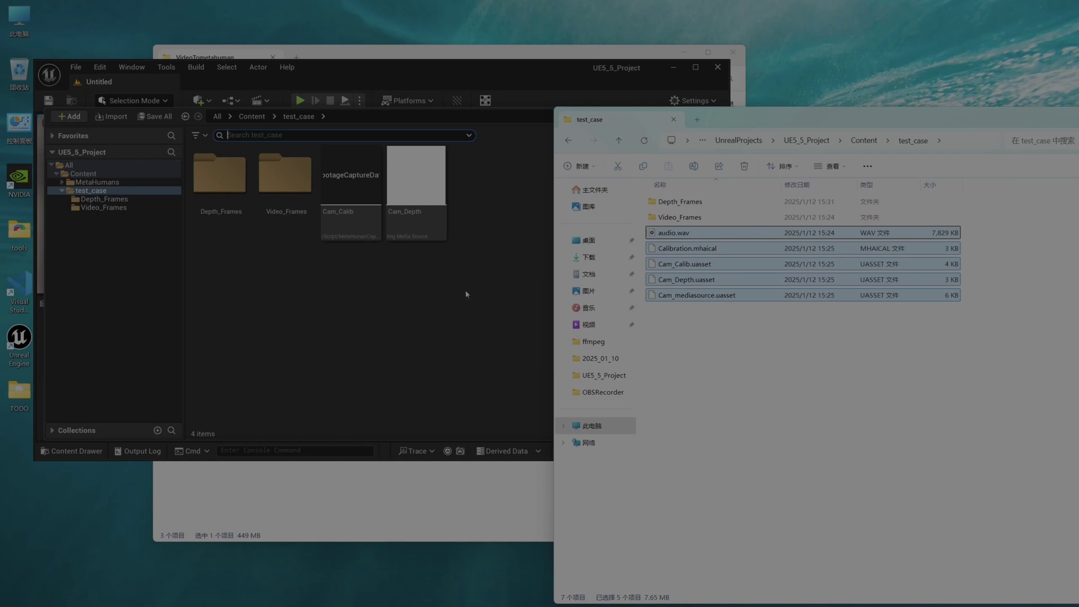
{"action": "left_click", "coordinate": [433, 294]}
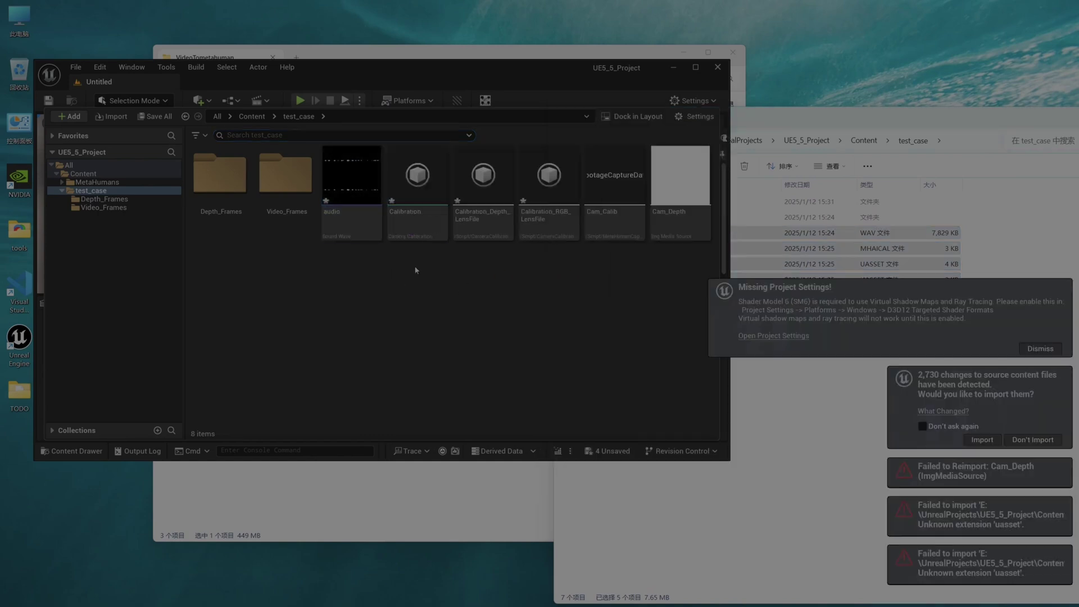
{"action": "left_click", "coordinate": [558, 195]}
{"action": "left_click", "coordinate": [352, 175], "text": "shift"}
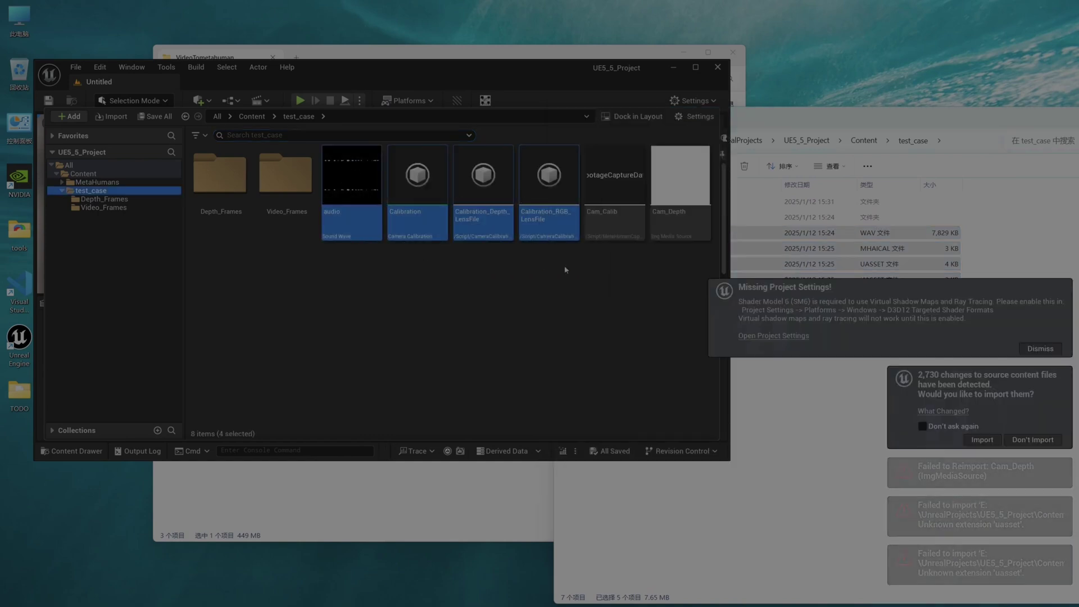
{"action": "left_click", "coordinate": [612, 189]}
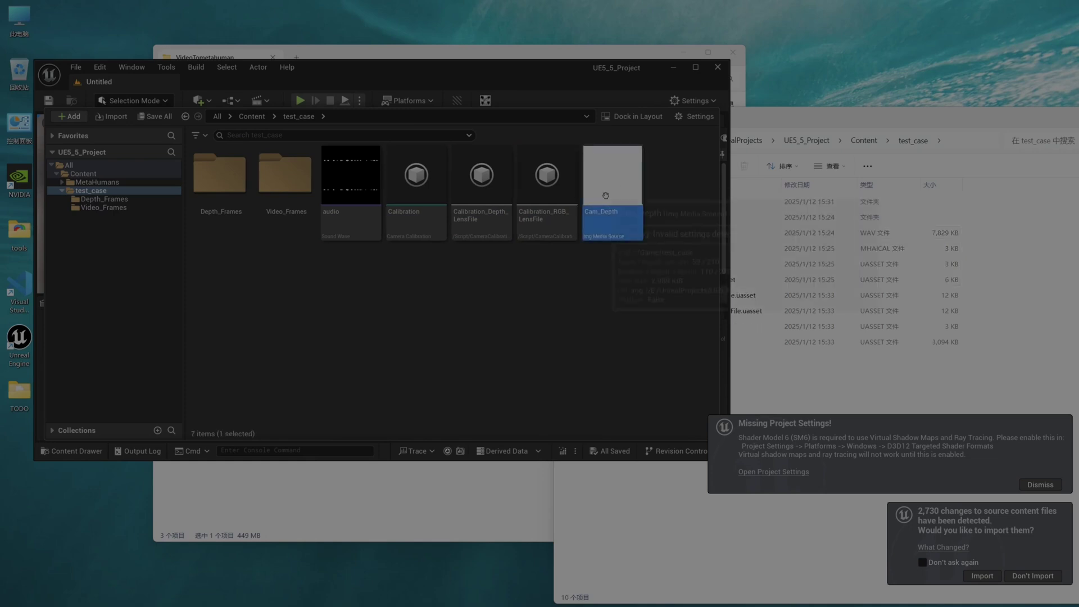
Open the Cam_Depth media source and dismiss the project-settings and import notifications
{"action": "double_click", "coordinate": [605, 195]}
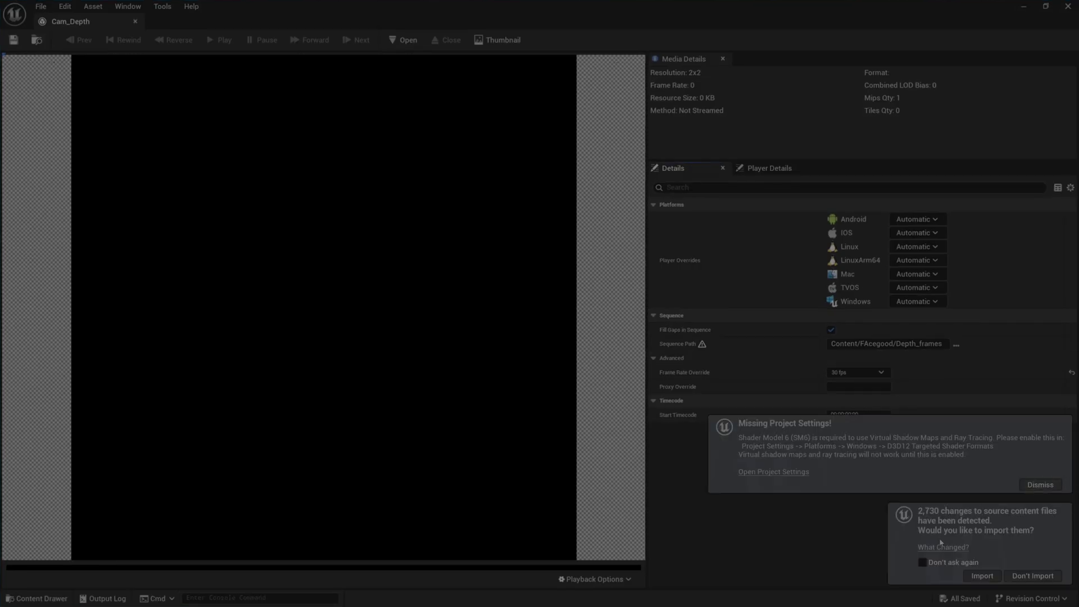
{"action": "left_click", "coordinate": [1038, 484]}
{"action": "left_click", "coordinate": [1033, 575]}
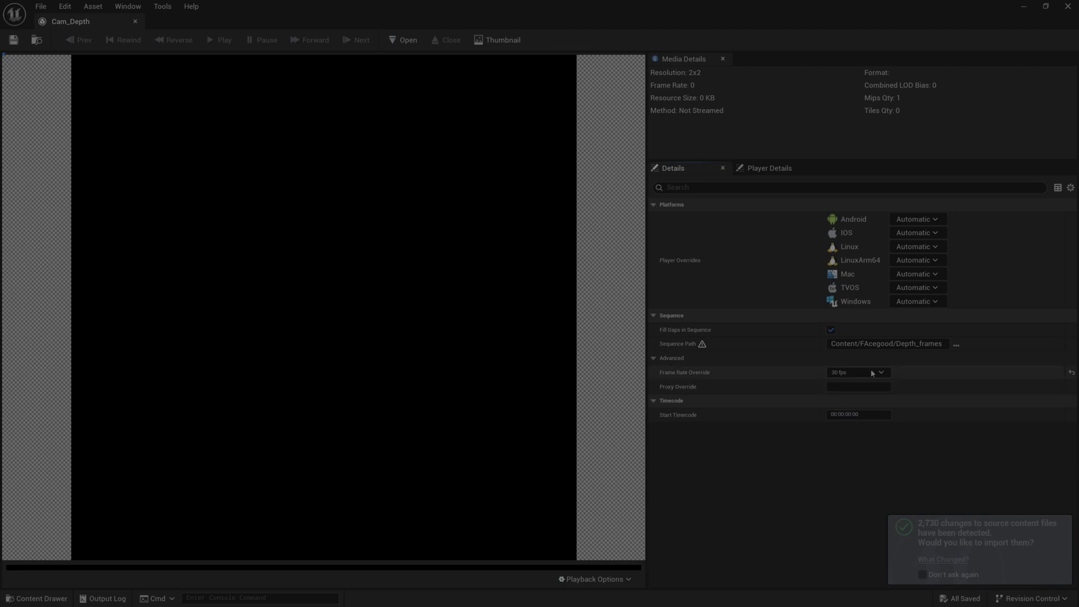
Set the sequence path to Content/test_case/Depth_frames and load the 30 fps depth frames
{"action": "left_click_drag", "start_coordinate": [860, 343], "coordinate": [892, 343]}
{"action": "type", "text": "tess"}
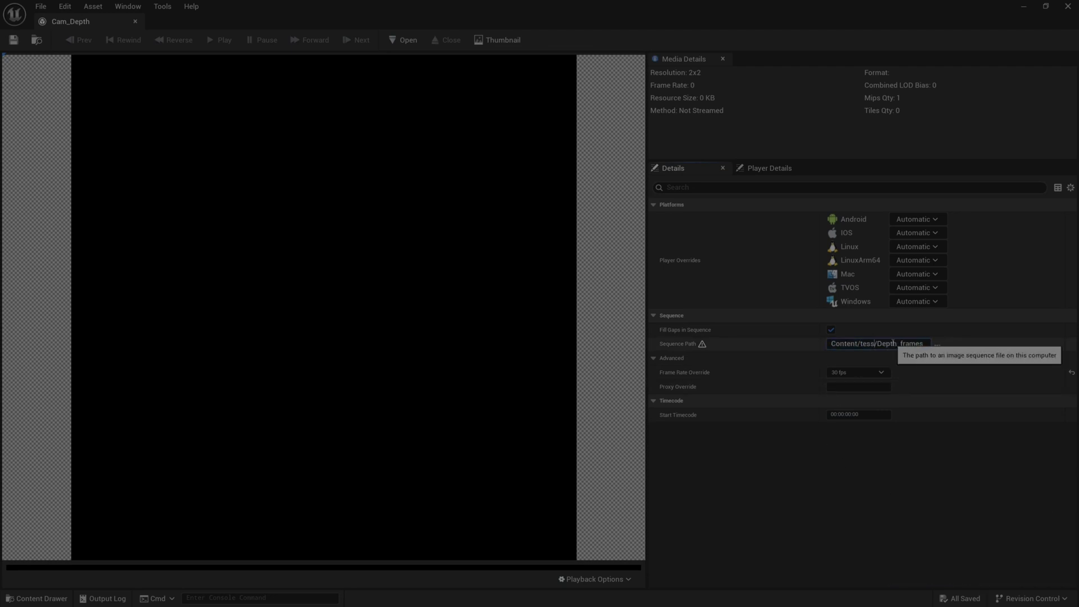
{"action": "key", "text": "BackSpace"}
{"action": "type", "text": "t_case"}
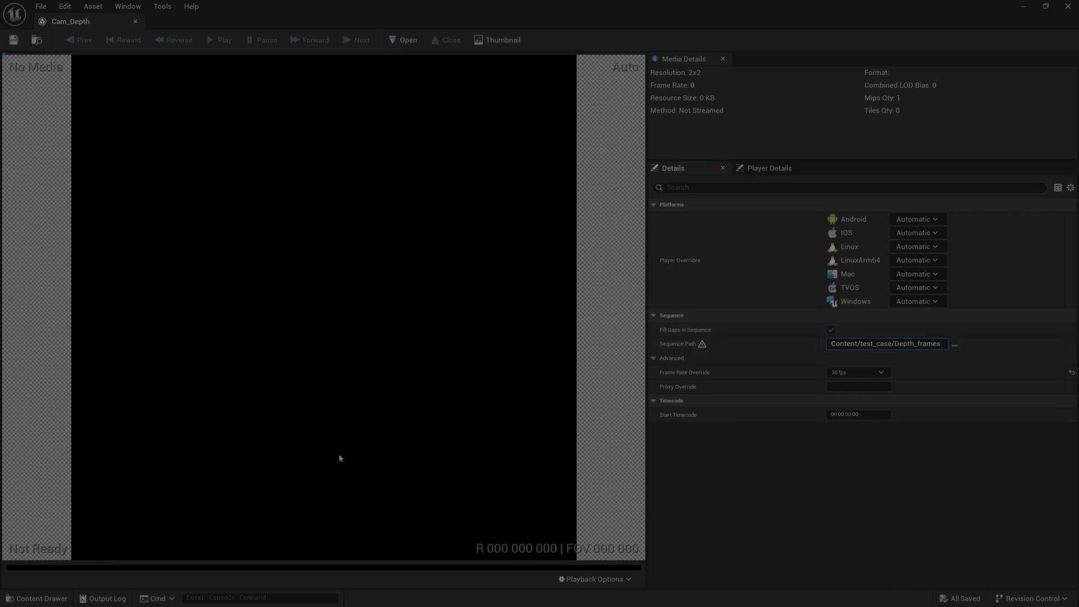
{"action": "key", "text": "Return"}
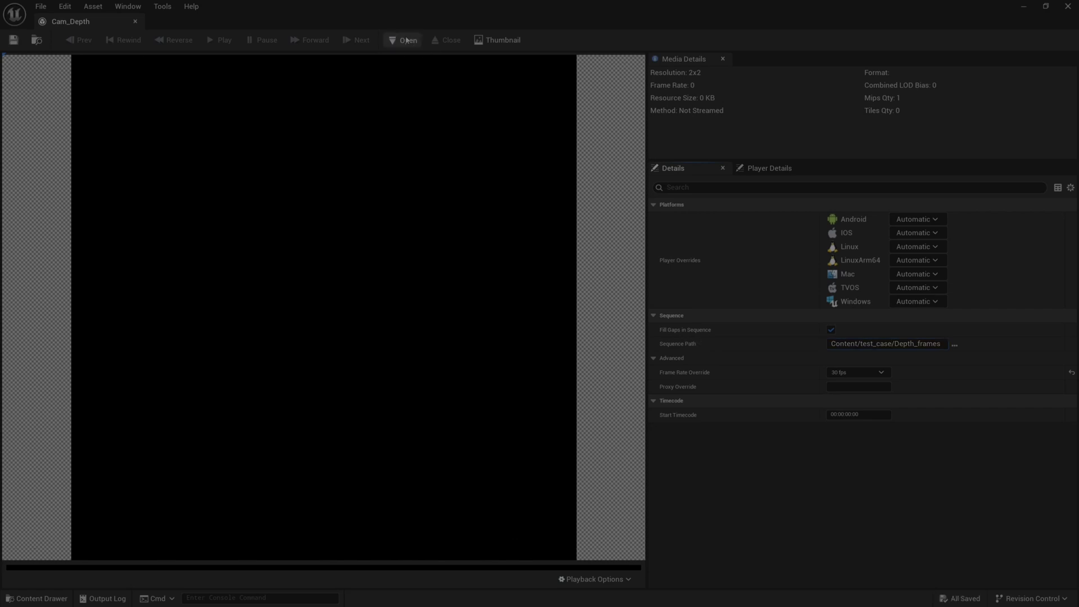
{"action": "left_click", "coordinate": [407, 40]}
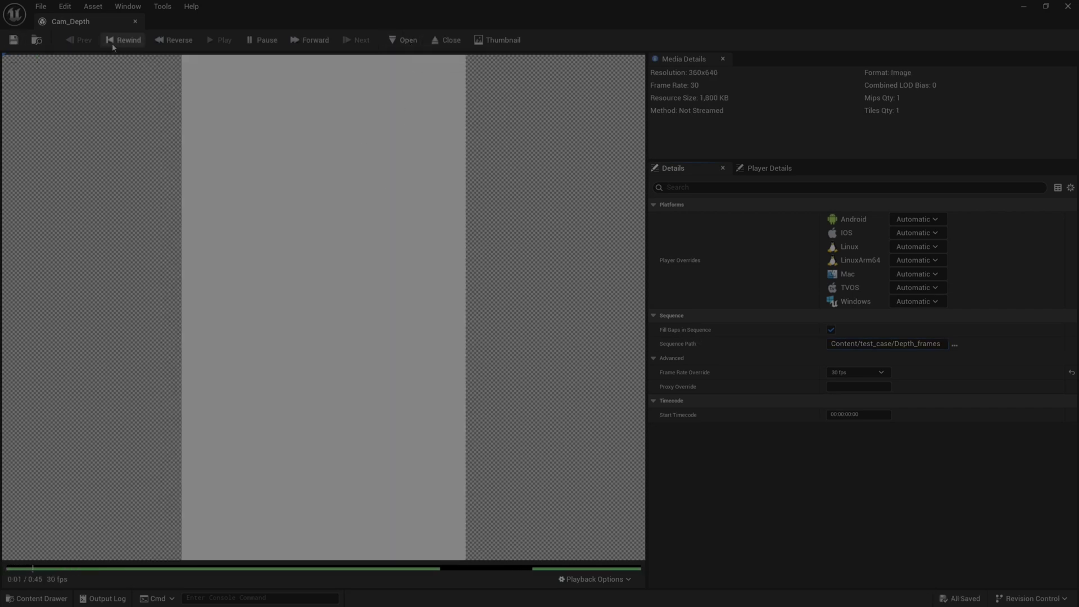
Close the Cam_Depth editor and duplicate Cam_Depth in the Content Browser
{"action": "left_click", "coordinate": [1070, 7]}
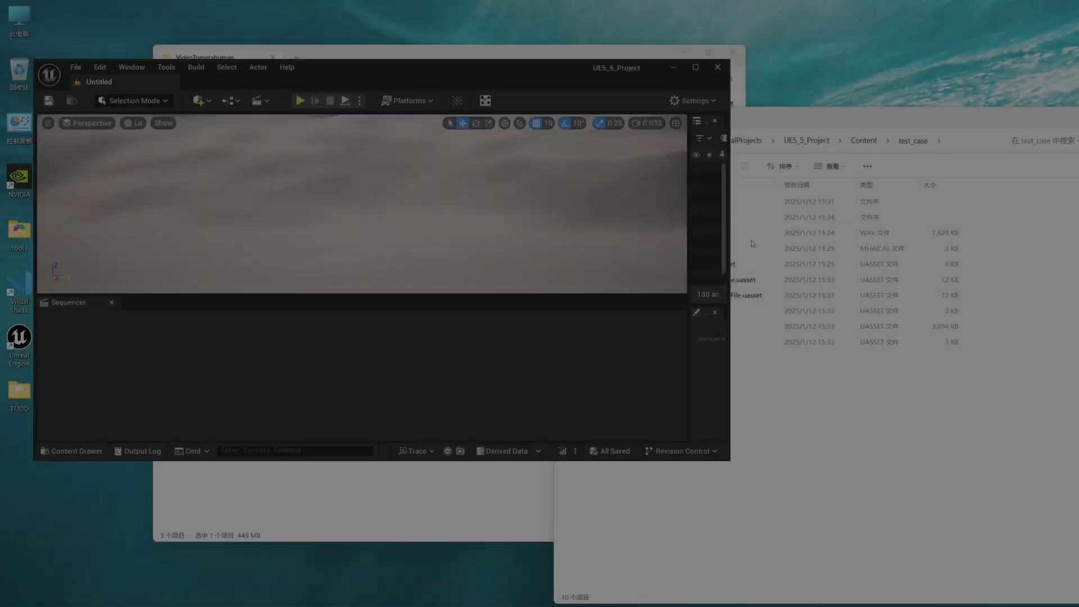
{"action": "left_click", "coordinate": [695, 67]}
{"action": "left_click", "coordinate": [34, 599]}
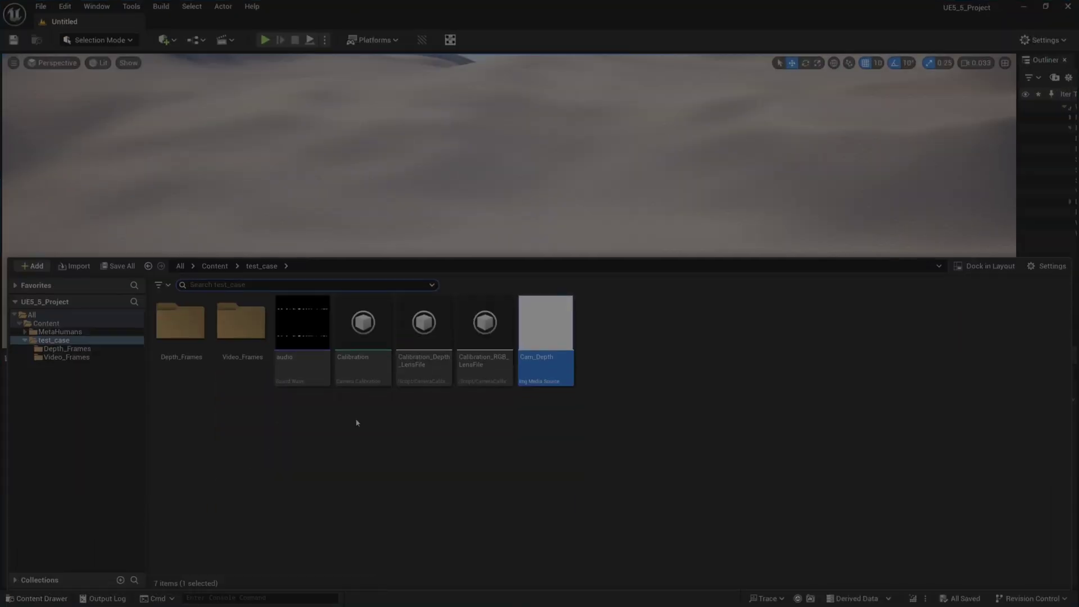
{"action": "mouse_move", "coordinate": [548, 335]}
{"action": "left_click", "coordinate": [667, 368]}
{"action": "key", "text": "ctrl+v"}
Rename the Cam_Depth1 copy to Cam_Video
{"action": "right_click", "coordinate": [612, 381]}
{"action": "mouse_move", "coordinate": [664, 162]}
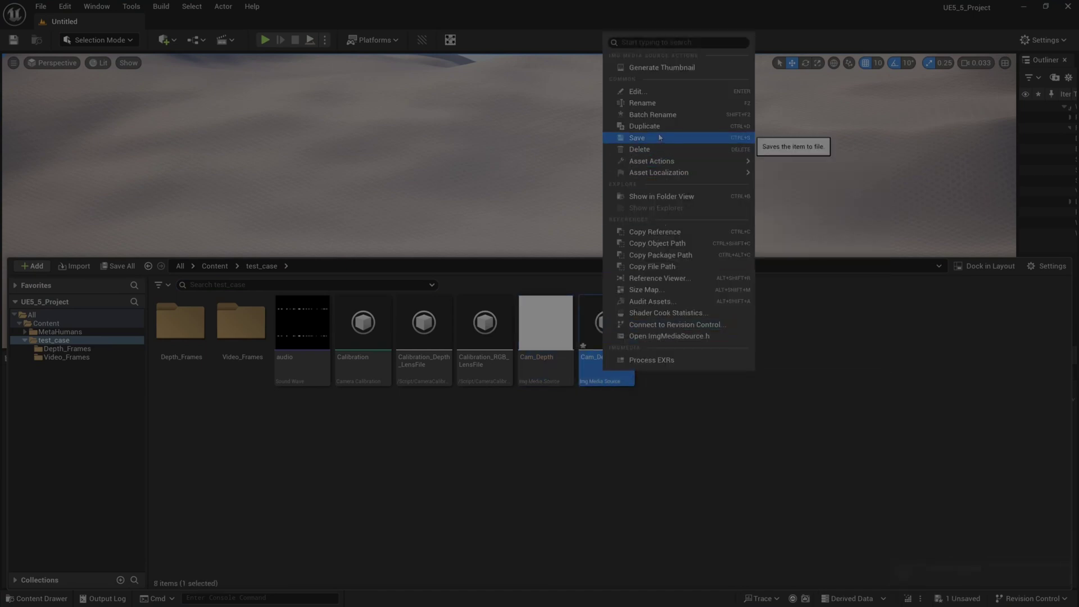
{"action": "left_click", "coordinate": [645, 103]}
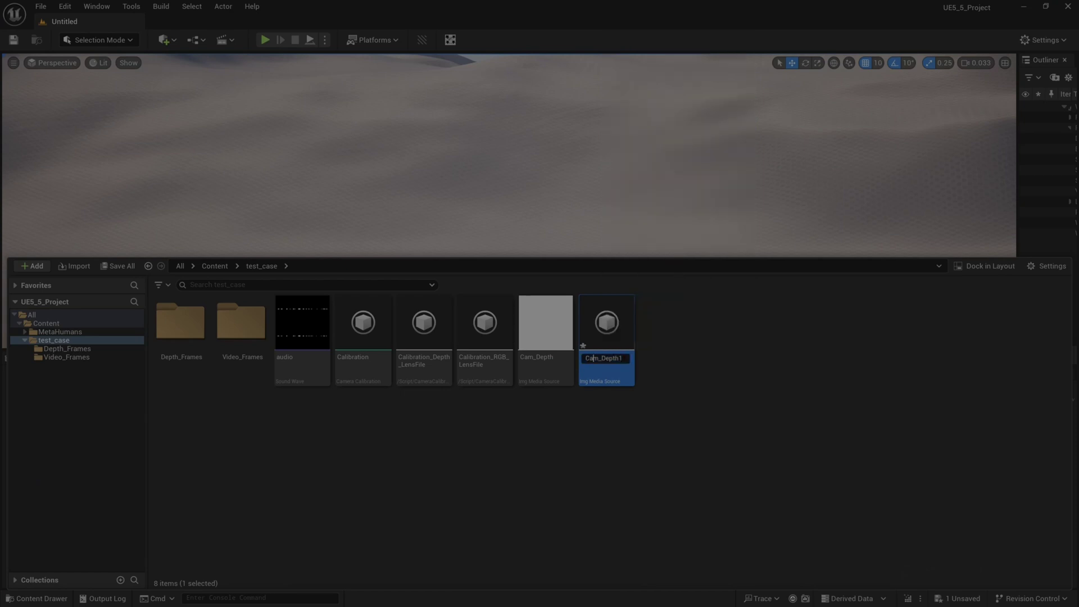
{"action": "key", "text": "BackSpace"}
{"action": "key", "text": "BackSpace"}
{"action": "key", "text": "BackSpace"}
{"action": "key", "text": "BackSpace"}
{"action": "key", "text": "BackSpace"}
{"action": "type", "text": "Video"}
{"action": "key", "text": "Return"}
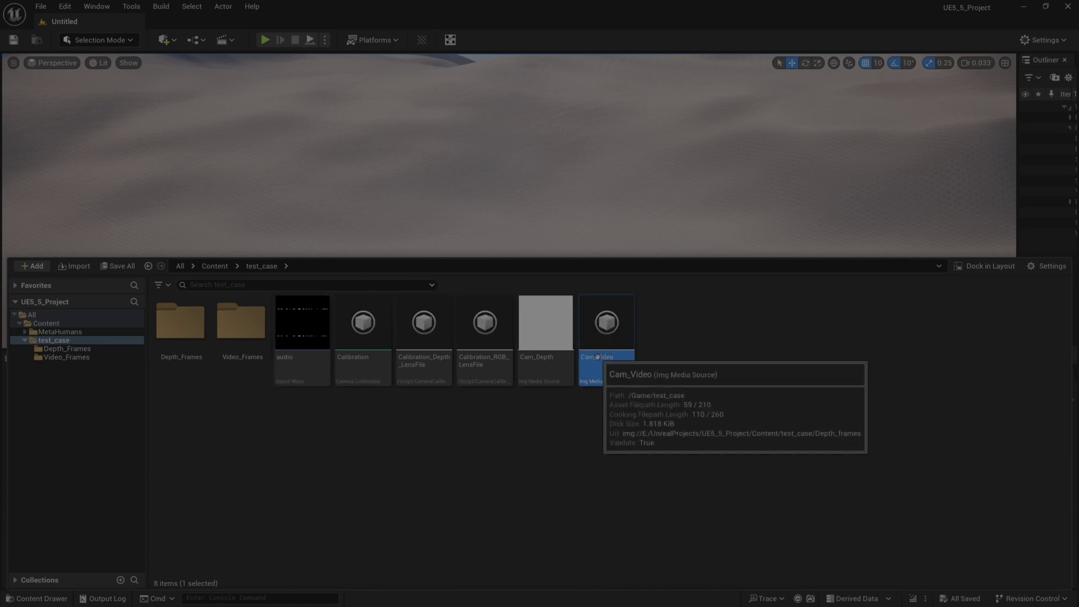
Change Cam_Video's sequence path to Content/test_case/Video_frames, save it, and load the sequence
{"action": "double_click", "coordinate": [604, 337]}
{"action": "left_click", "coordinate": [922, 344]}
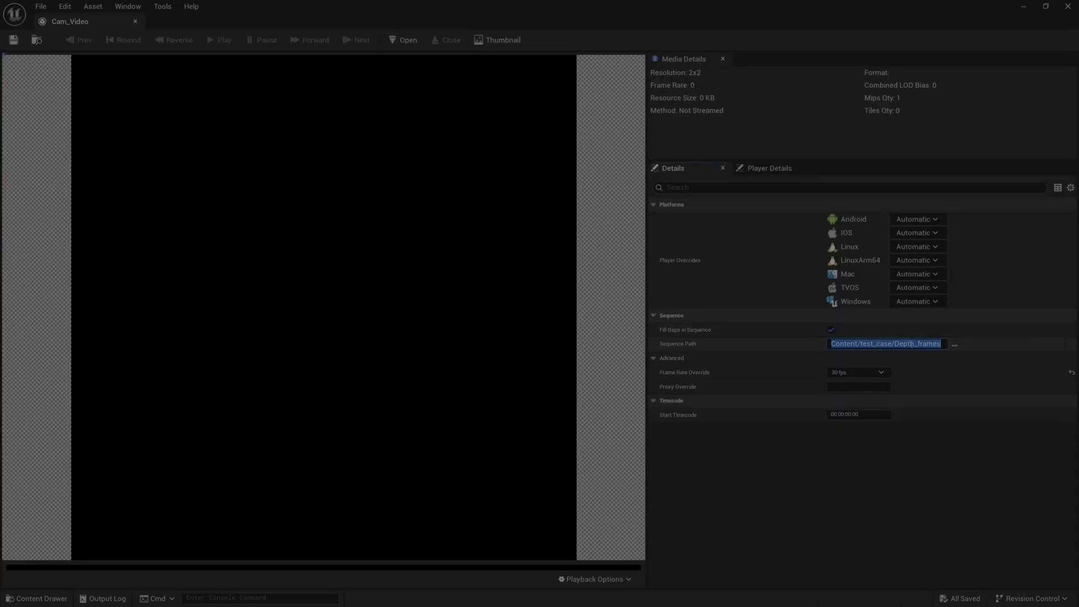
{"action": "left_click_drag", "start_coordinate": [915, 343], "coordinate": [902, 343]}
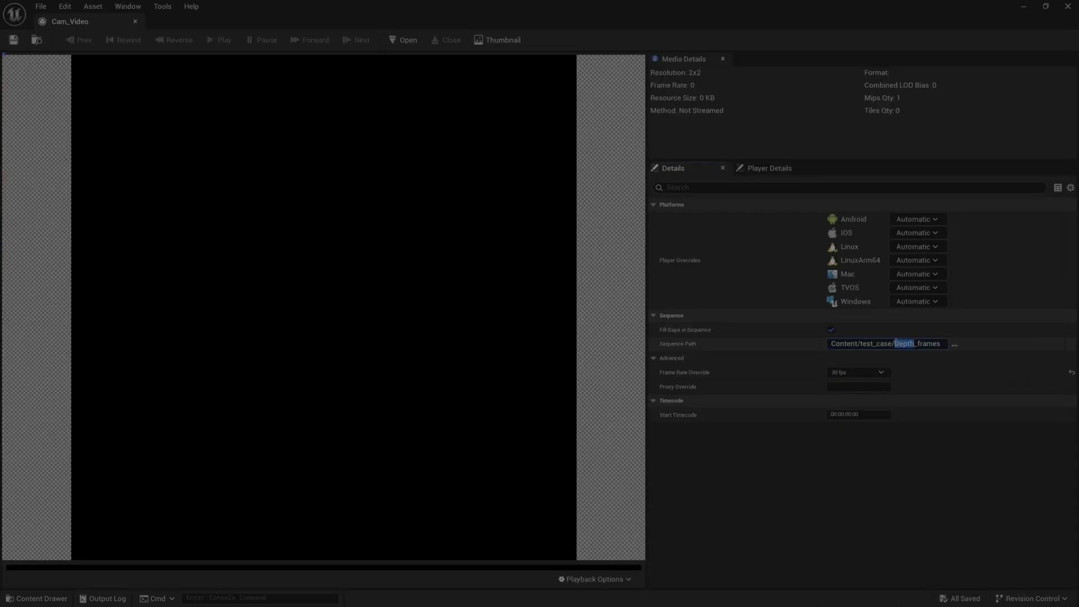
{"action": "type", "text": "Video"}
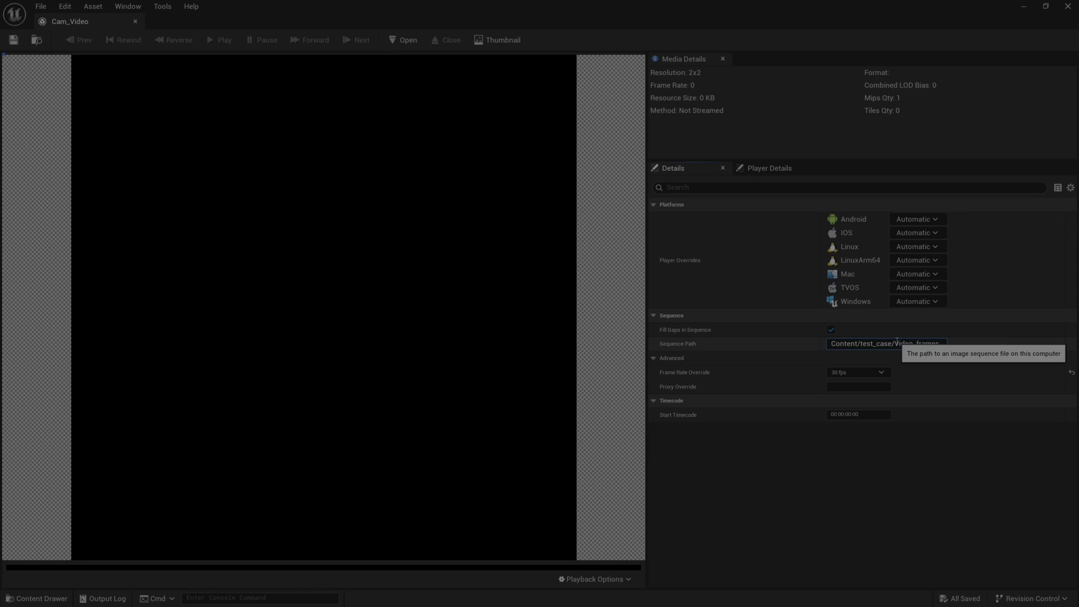
{"action": "key", "text": "Return"}
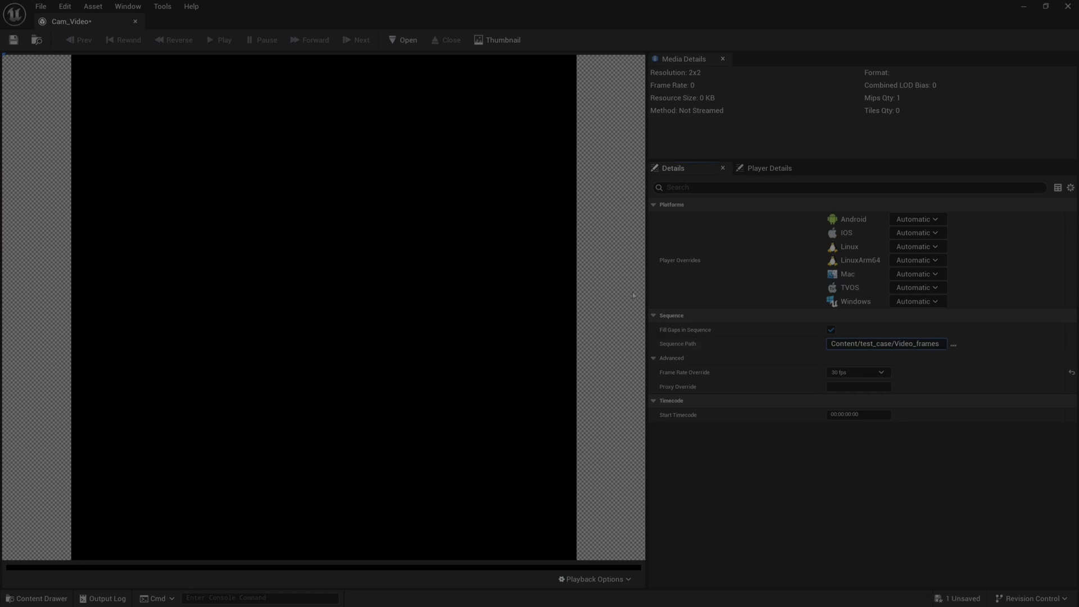
{"action": "left_click", "coordinate": [14, 39]}
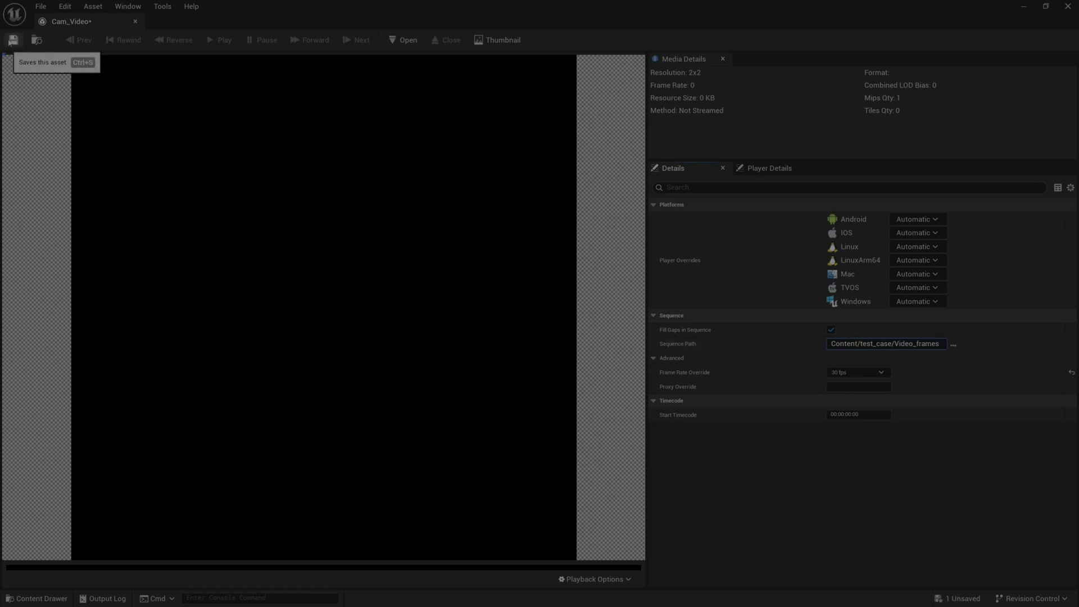
{"action": "left_click", "coordinate": [403, 40]}
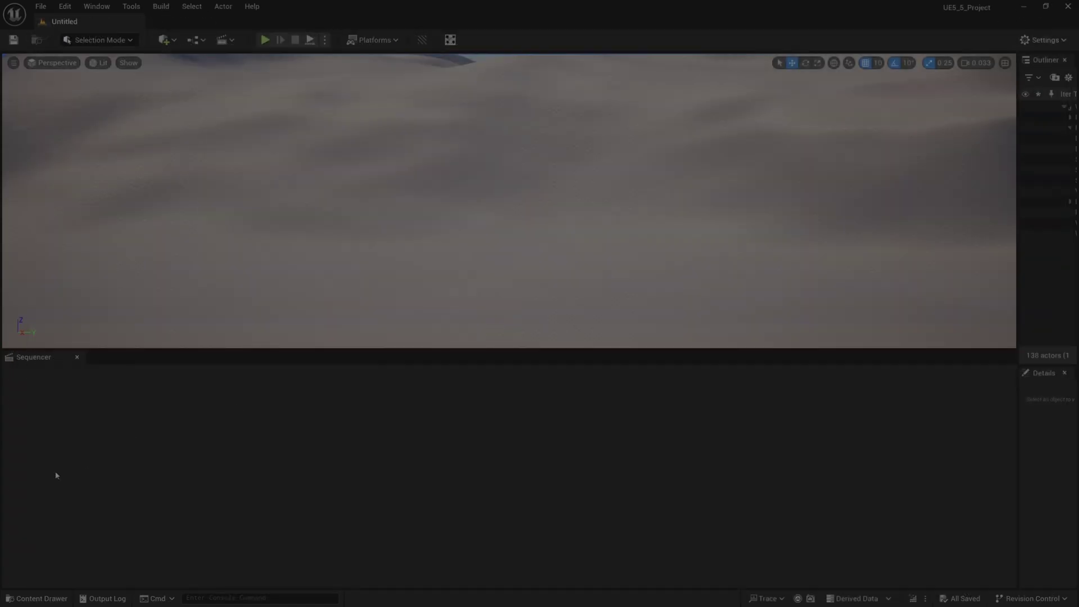
Close the Sequencer and add a Capture Data (Footage) asset called test_case_footage in test_case
{"action": "left_click", "coordinate": [77, 356]}
{"action": "left_click", "coordinate": [38, 597]}
{"action": "right_click", "coordinate": [677, 416]}
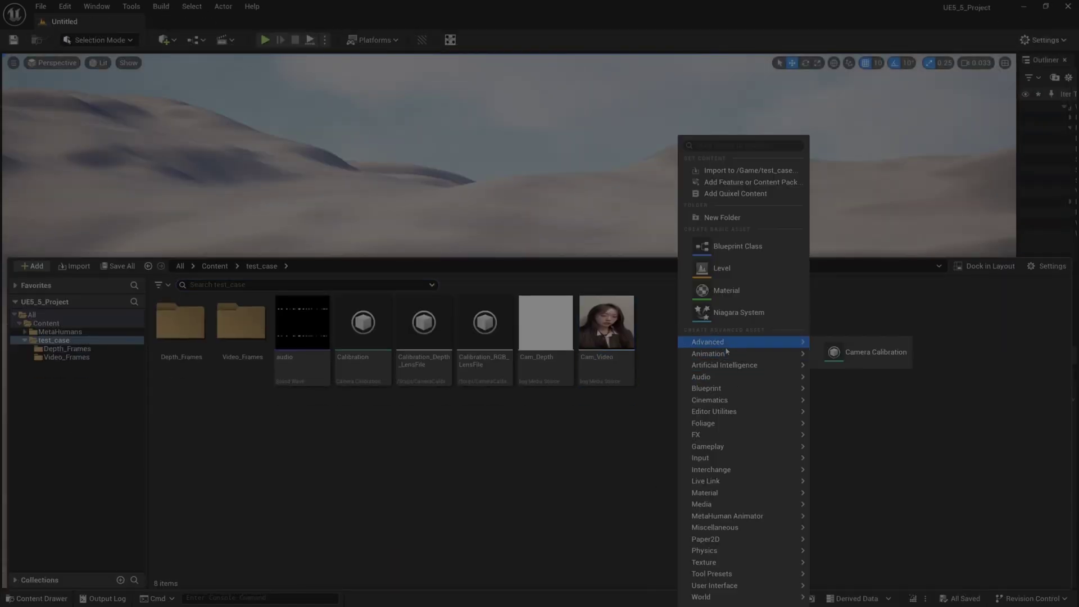
{"action": "mouse_move", "coordinate": [725, 515]}
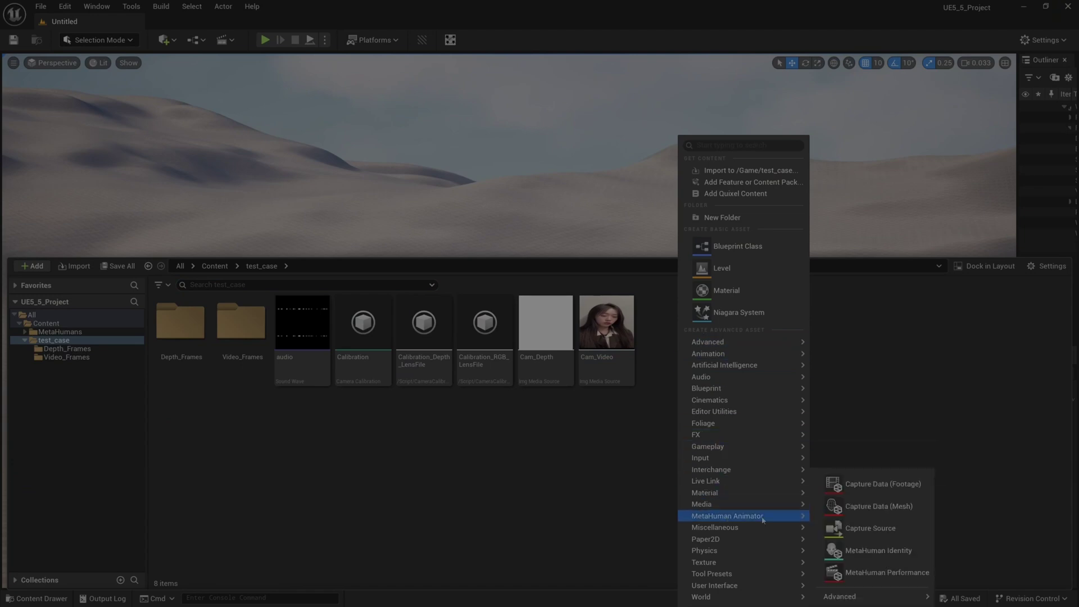
{"action": "left_click", "coordinate": [894, 482]}
{"action": "type", "text": "test"}
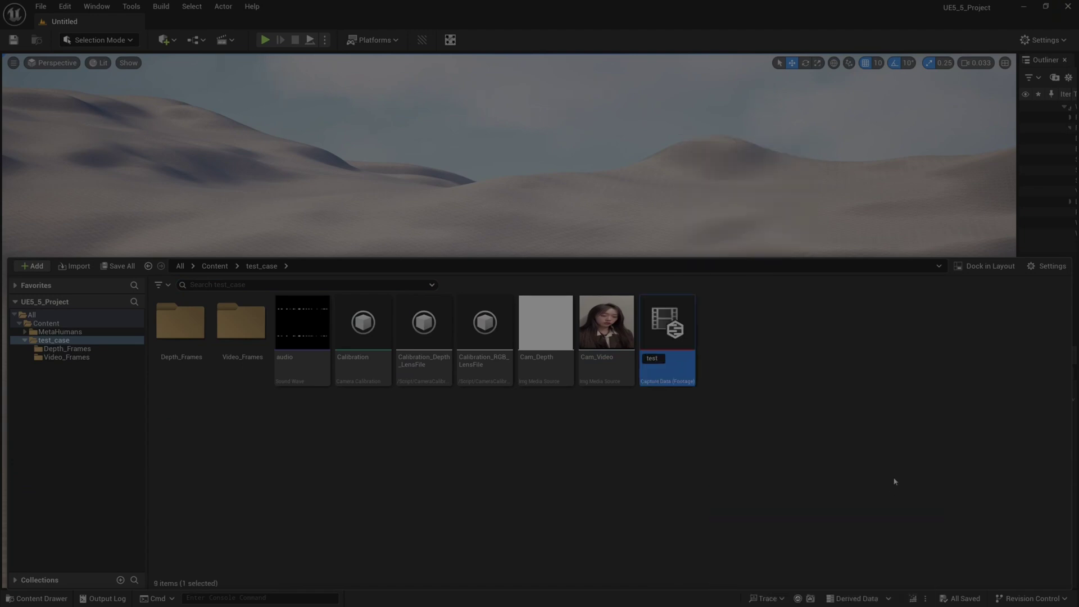
{"action": "type", "text": "_case_footage"}
{"action": "key", "text": "Return"}
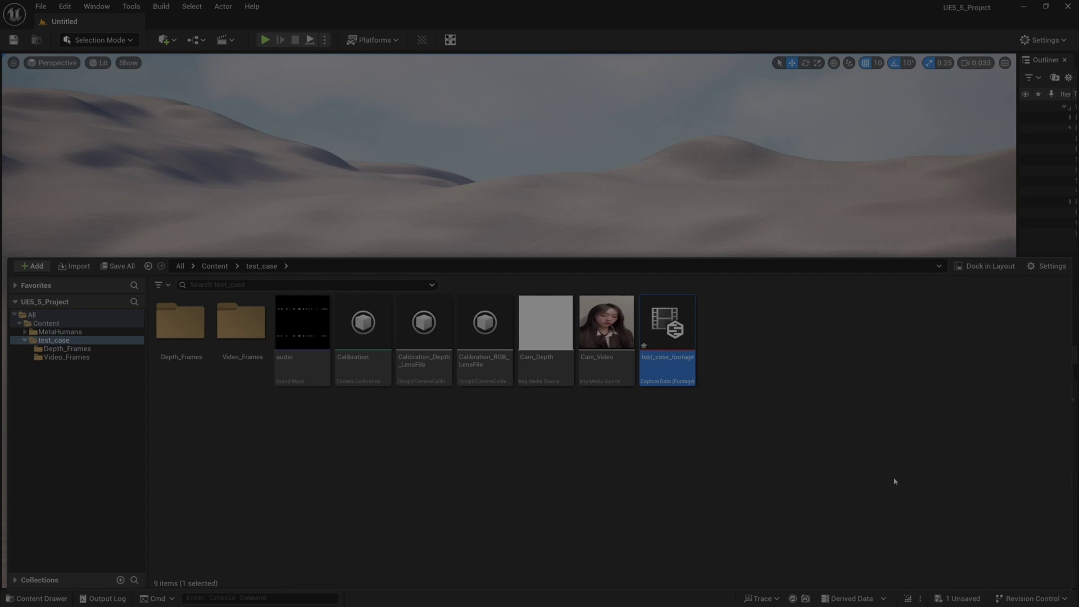
Open test_case_footage and assign Cam_Video as image sequence and Cam_Depth as depth sequence
{"action": "double_click", "coordinate": [681, 352]}
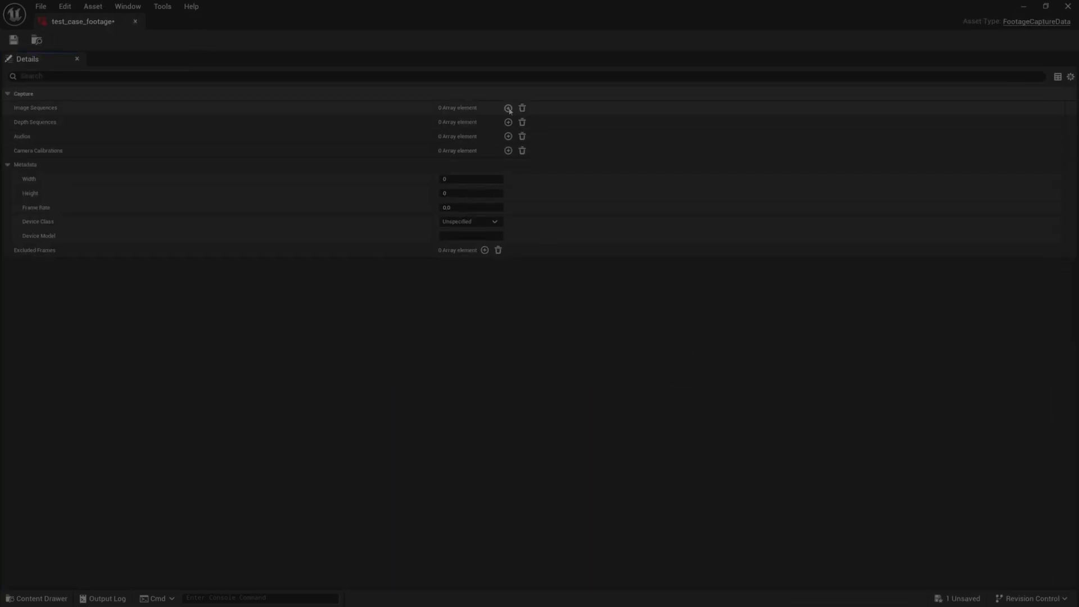
{"action": "left_click", "coordinate": [508, 108]}
{"action": "left_click", "coordinate": [517, 123]}
{"action": "left_click", "coordinate": [534, 287]}
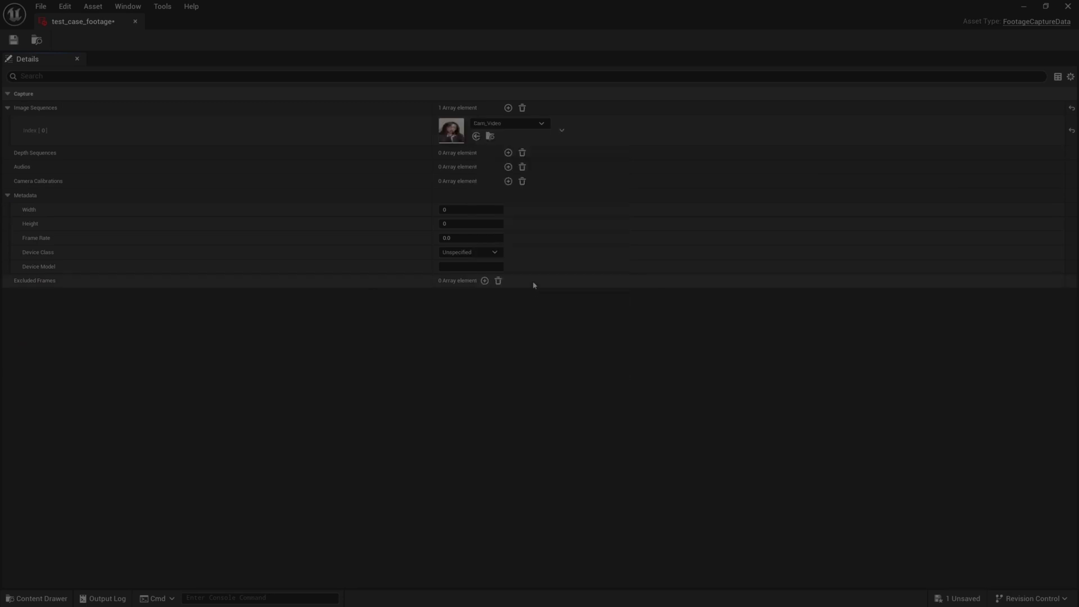
{"action": "left_click", "coordinate": [508, 153]}
{"action": "left_click", "coordinate": [509, 168]}
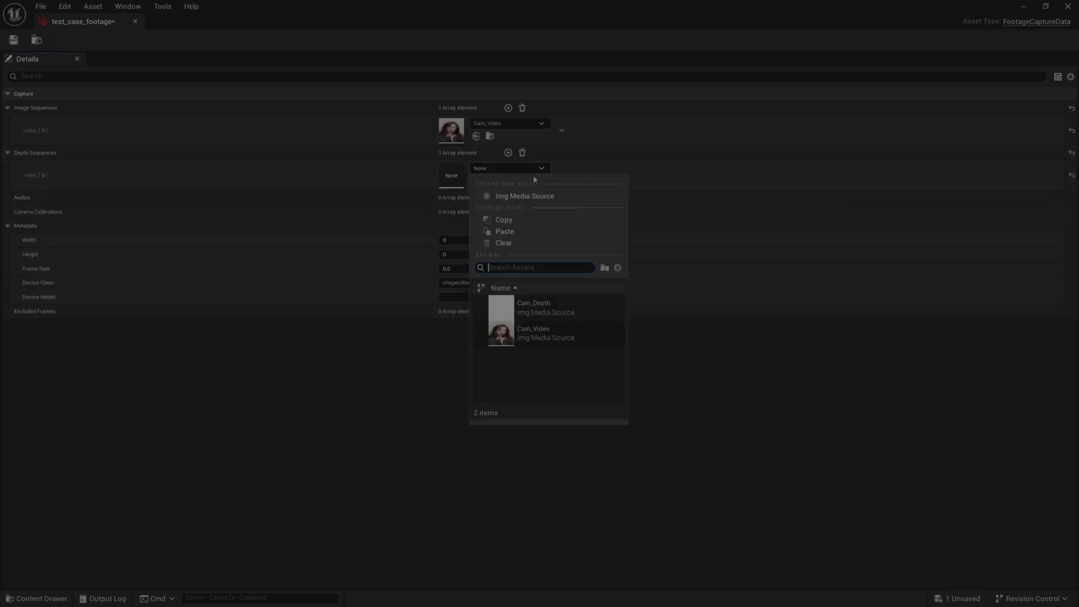
{"action": "left_click", "coordinate": [534, 308]}
Add the audio sound wave and the Calibration asset as camera calibration
{"action": "left_click", "coordinate": [508, 197]}
{"action": "left_click", "coordinate": [528, 214]}
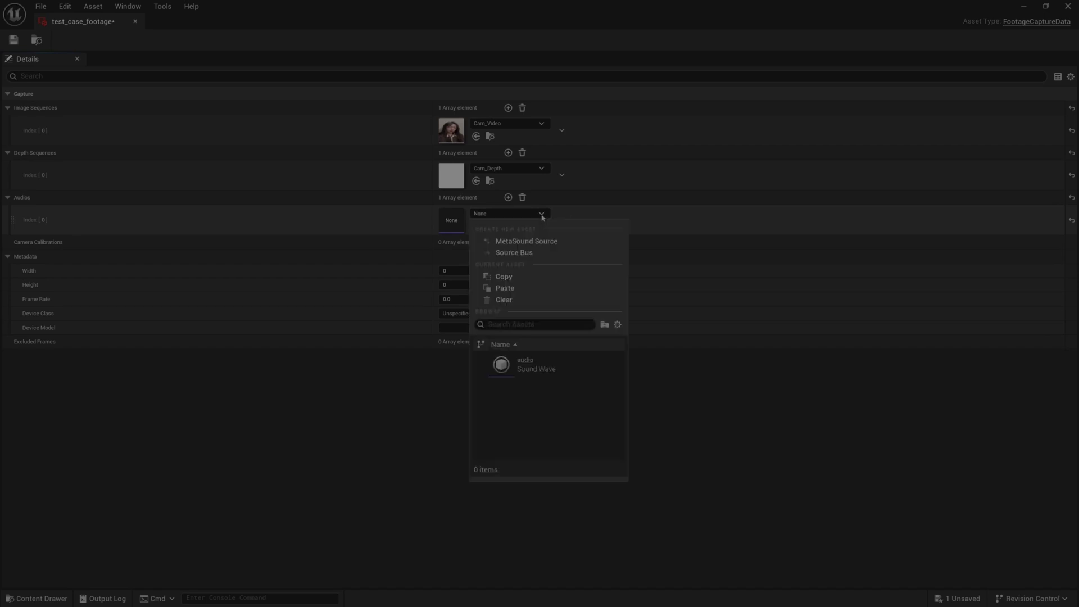
{"action": "left_click", "coordinate": [525, 364]}
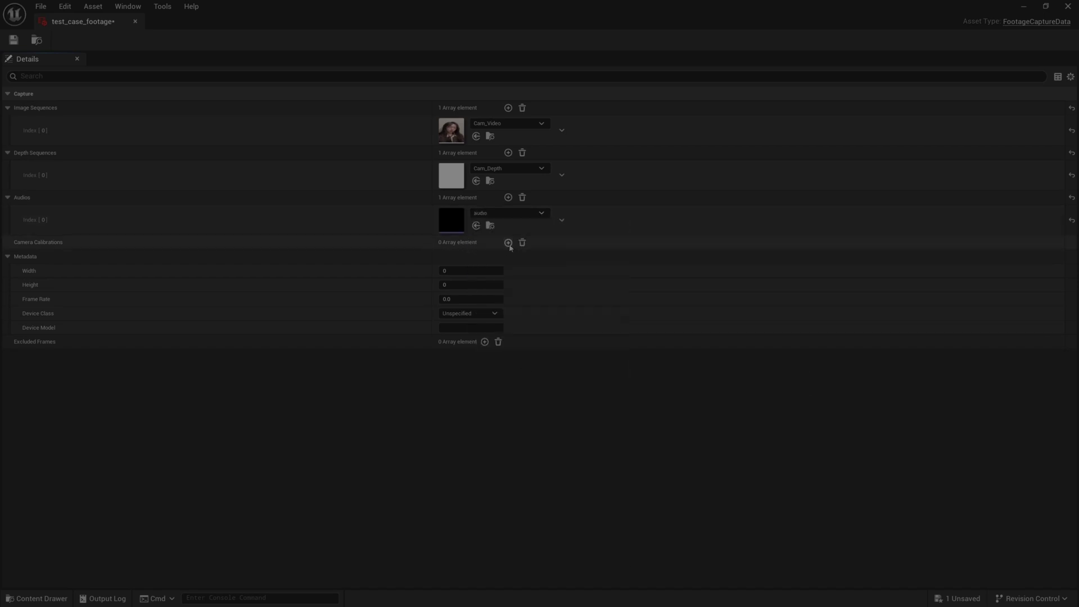
{"action": "left_click", "coordinate": [508, 242]}
{"action": "left_click", "coordinate": [509, 258]}
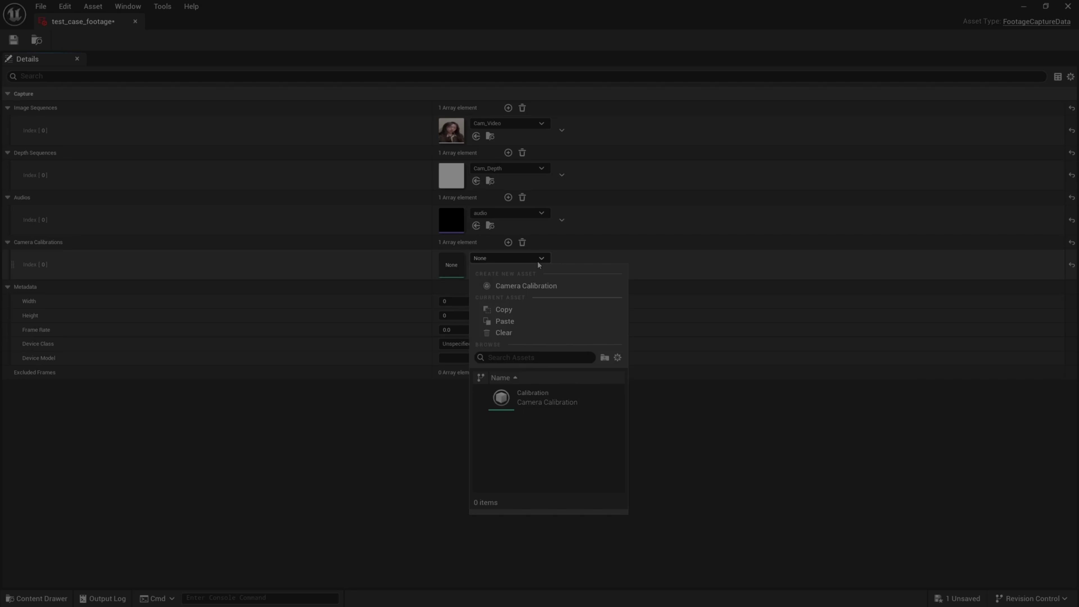
{"action": "left_click", "coordinate": [528, 399]}
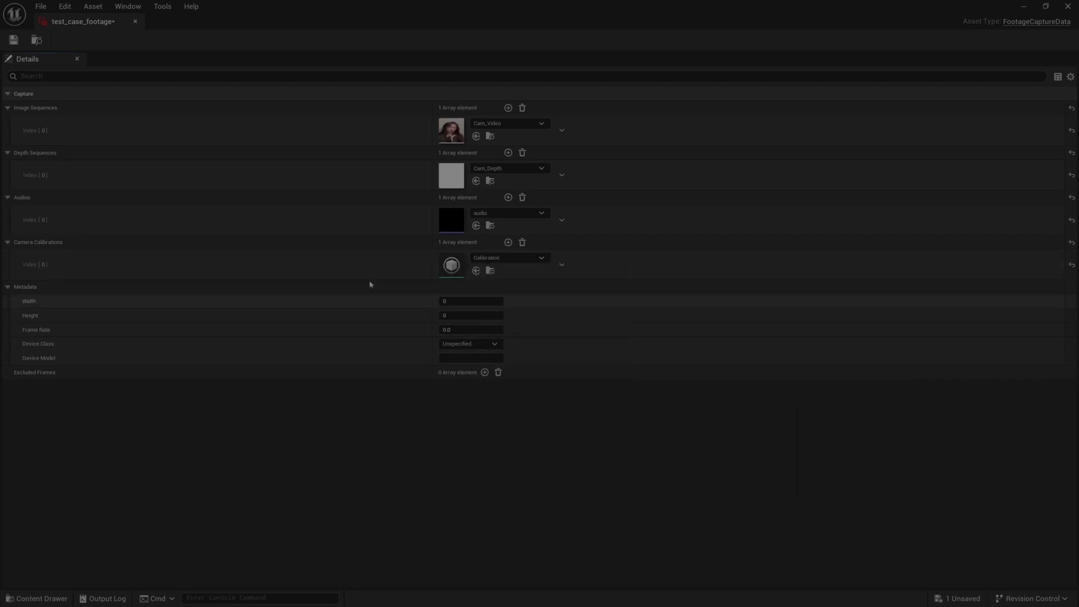
Set width 720, height 1280, 30 fps, device class iPhone 14 or later, then save and close
{"action": "left_click", "coordinate": [479, 300]}
{"action": "type", "text": "720"}
{"action": "key", "text": "Return"}
{"action": "left_click", "coordinate": [449, 316]}
{"action": "key", "text": "Return"}
{"action": "left_click", "coordinate": [447, 330]}
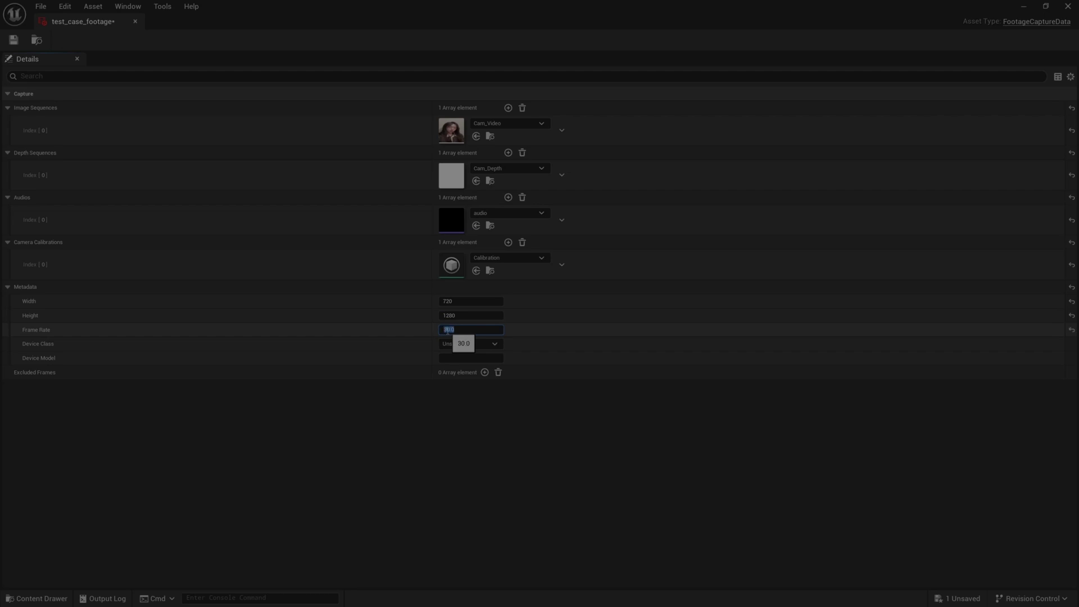
{"action": "left_click", "coordinate": [475, 344]}
{"action": "left_click", "coordinate": [473, 392]}
{"action": "left_click", "coordinate": [13, 40]}
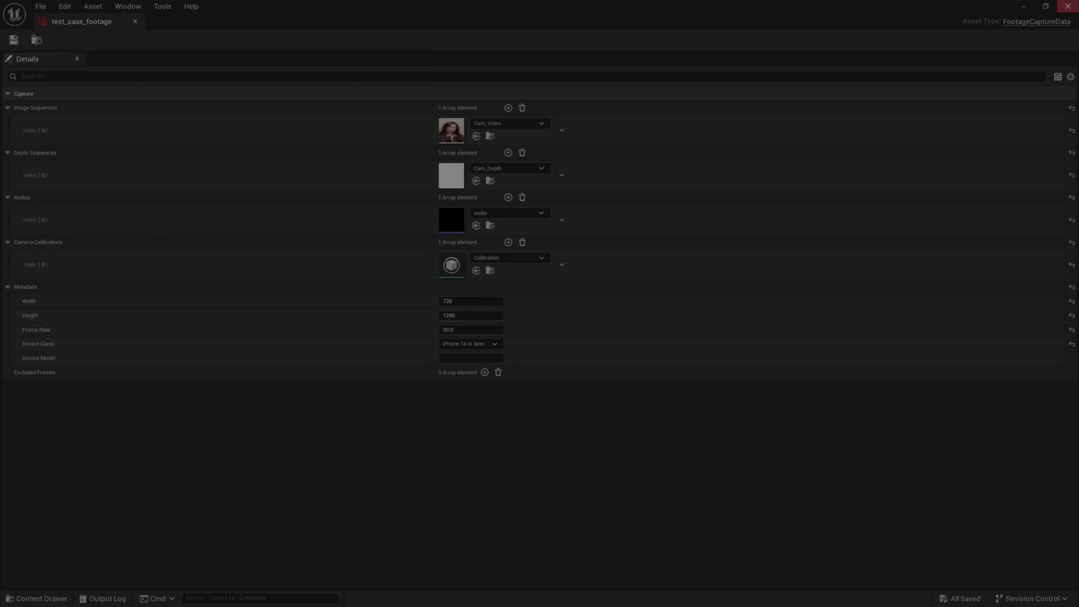
{"action": "left_click", "coordinate": [1067, 4]}
{"action": "left_click", "coordinate": [17, 595]}
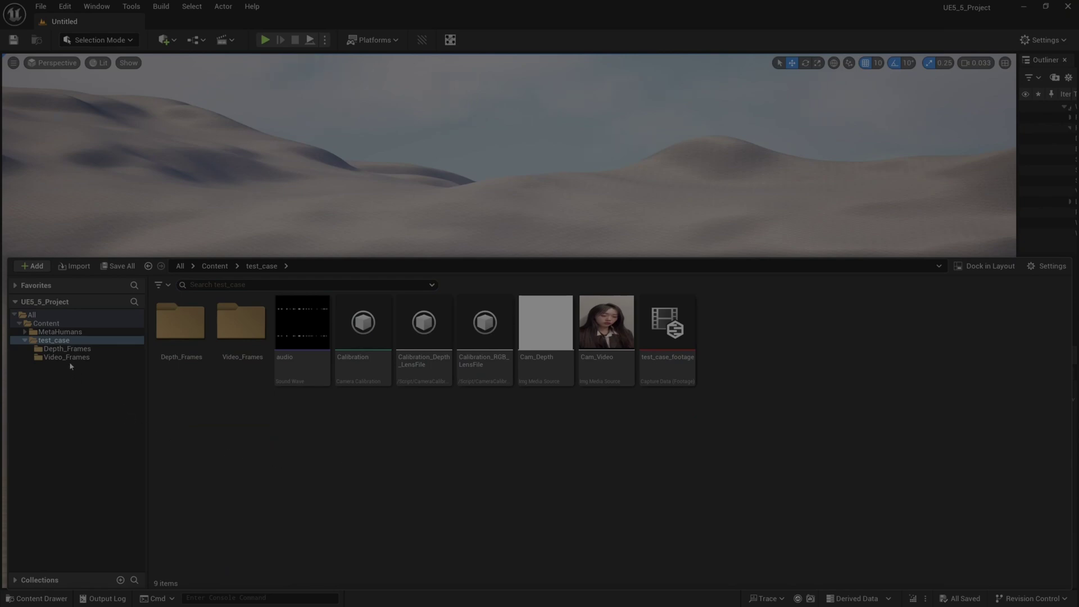
Add a MetaHuman Identity asset named test_case_identity to the test_case folder
{"action": "right_click", "coordinate": [757, 393]}
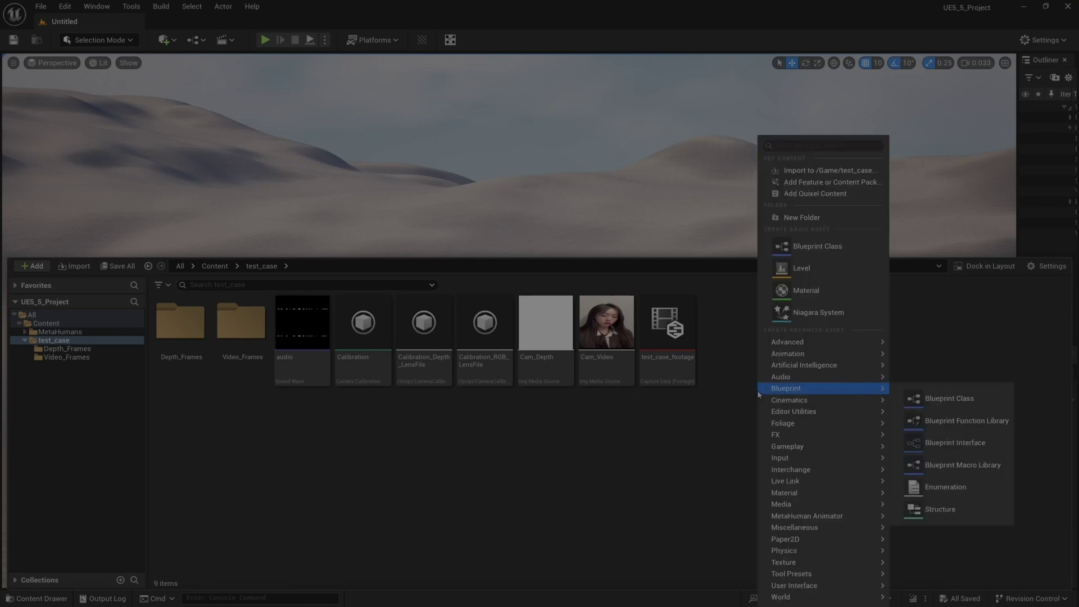
{"action": "mouse_move", "coordinate": [802, 520]}
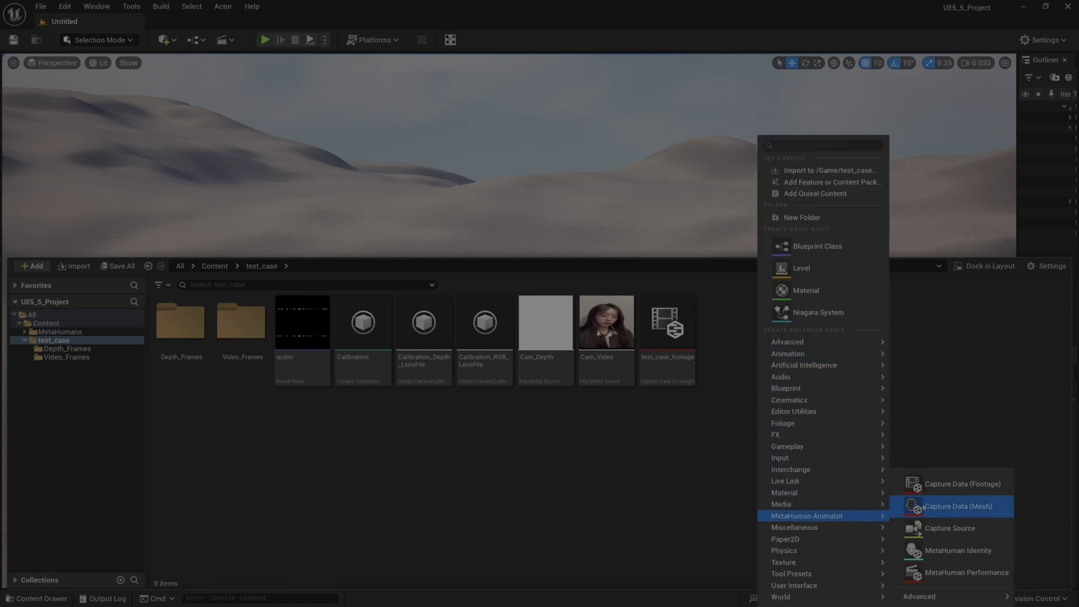
{"action": "left_click", "coordinate": [957, 550]}
{"action": "type", "text": "test_cas"}
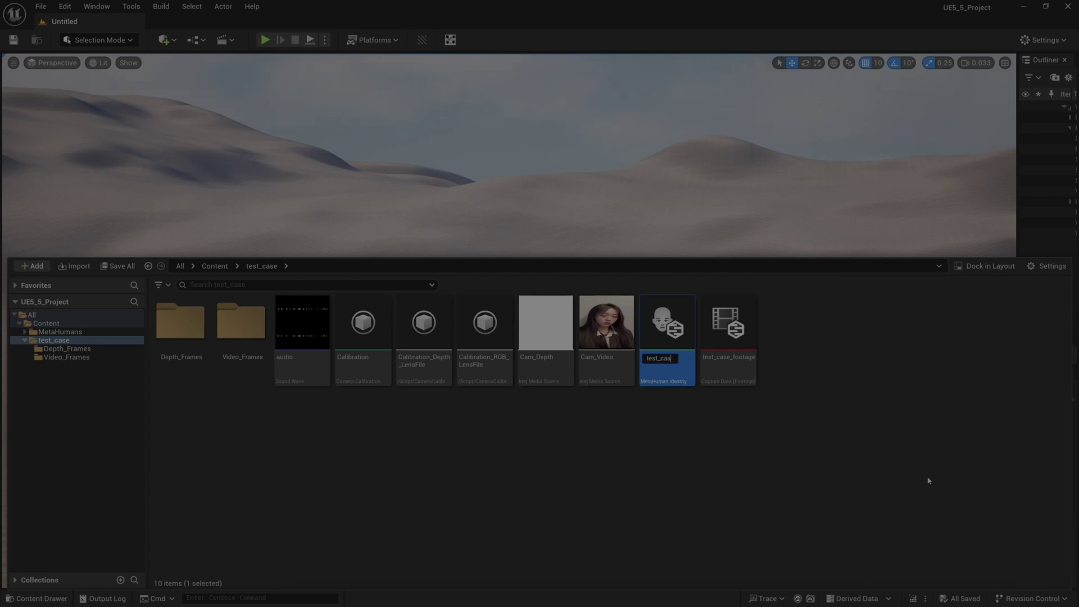
{"action": "type", "text": "e_identity"}
{"action": "key", "text": "Return"}
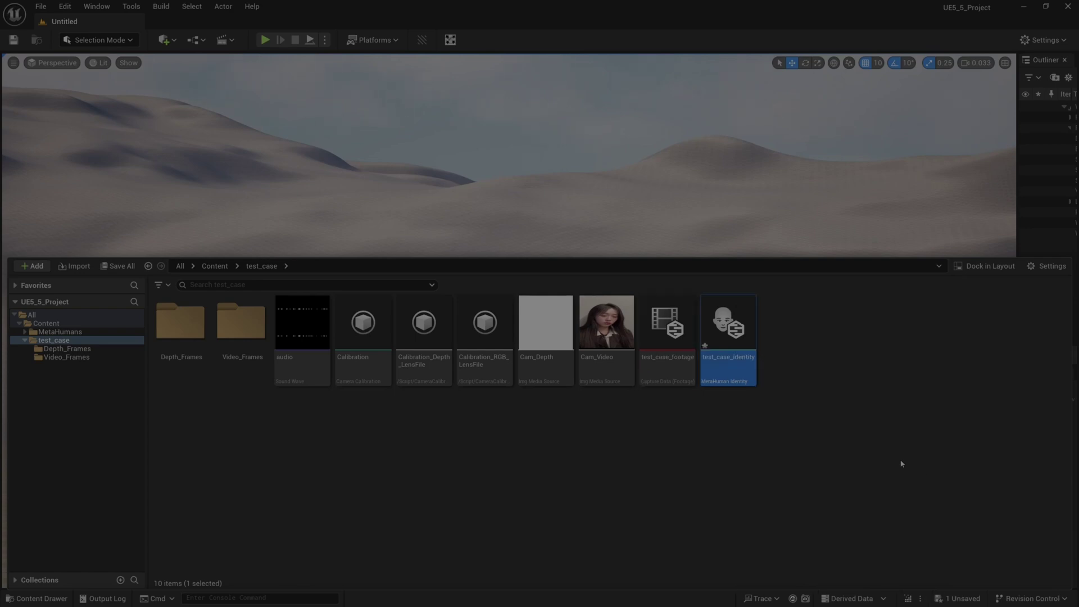
Open test_case_identity and create its Face components from the test_case_footage capture
{"action": "double_click", "coordinate": [728, 329]}
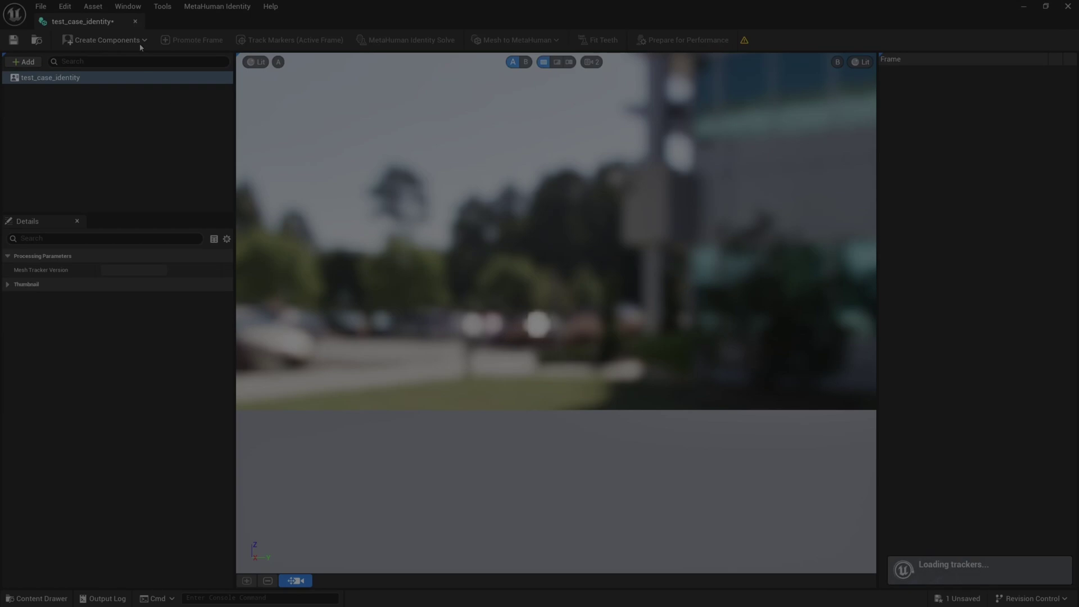
{"action": "left_click", "coordinate": [139, 43]}
{"action": "mouse_move", "coordinate": [113, 82]}
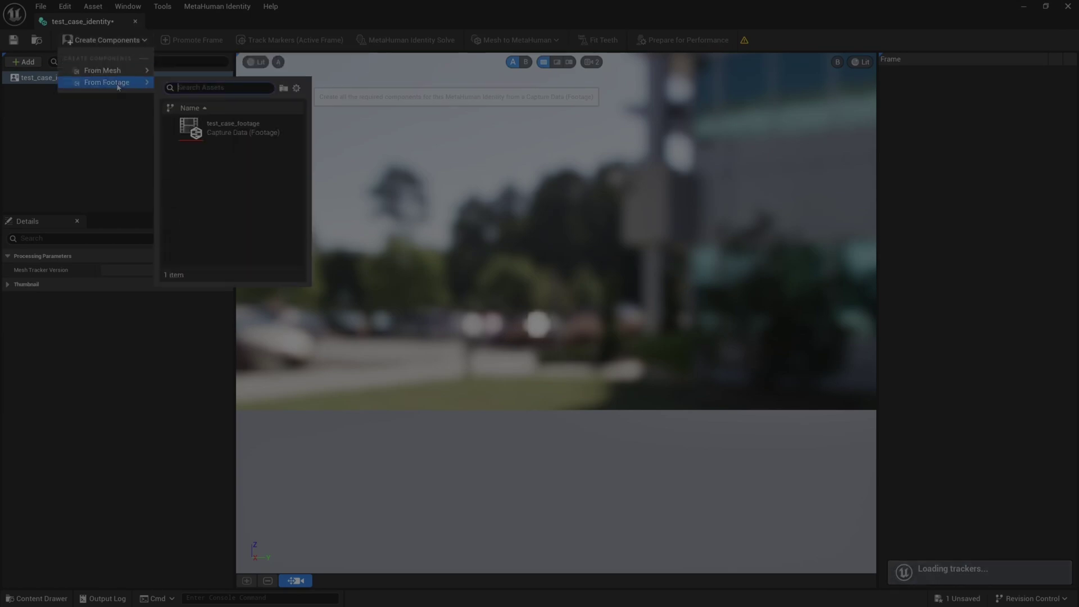
{"action": "left_click", "coordinate": [220, 129]}
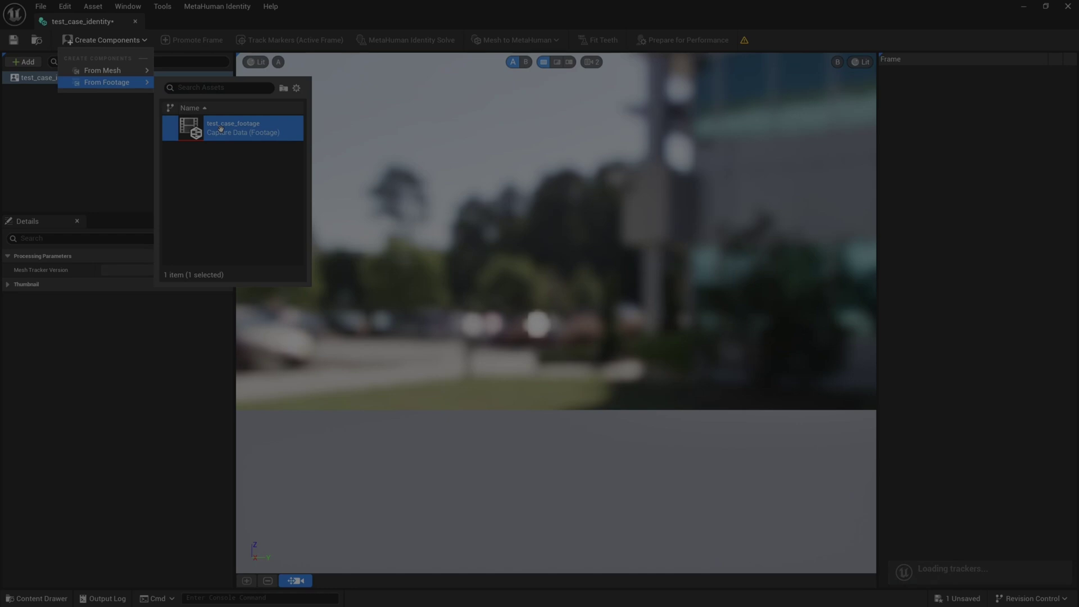
{"action": "double_click", "coordinate": [220, 128]}
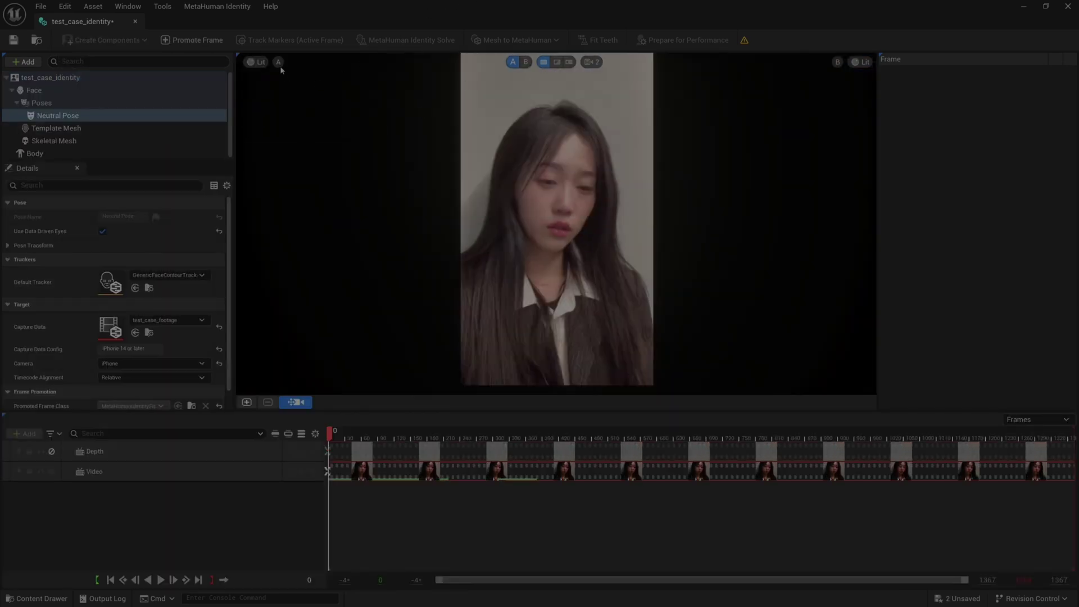
Check the depth mesh overlay, hide it, and scrub to a front-facing frame
{"action": "left_click", "coordinate": [278, 61]}
{"action": "left_click", "coordinate": [304, 130]}
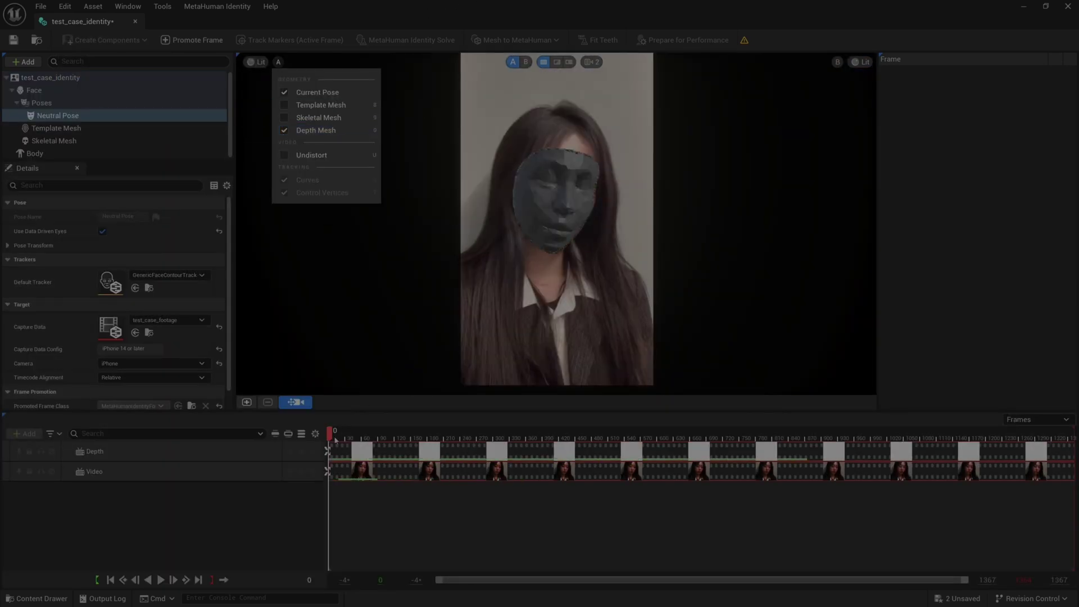
{"action": "left_click_drag", "start_coordinate": [332, 442], "coordinate": [409, 431]}
{"action": "left_click", "coordinate": [278, 62]}
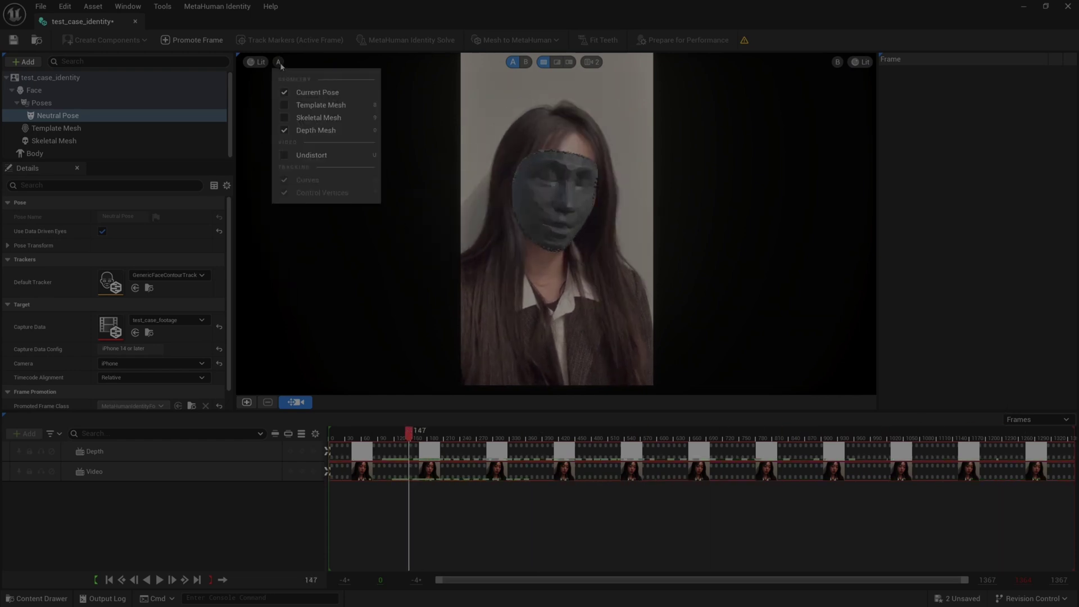
{"action": "left_click", "coordinate": [283, 130]}
{"action": "left_click_drag", "start_coordinate": [412, 439], "coordinate": [551, 411]}
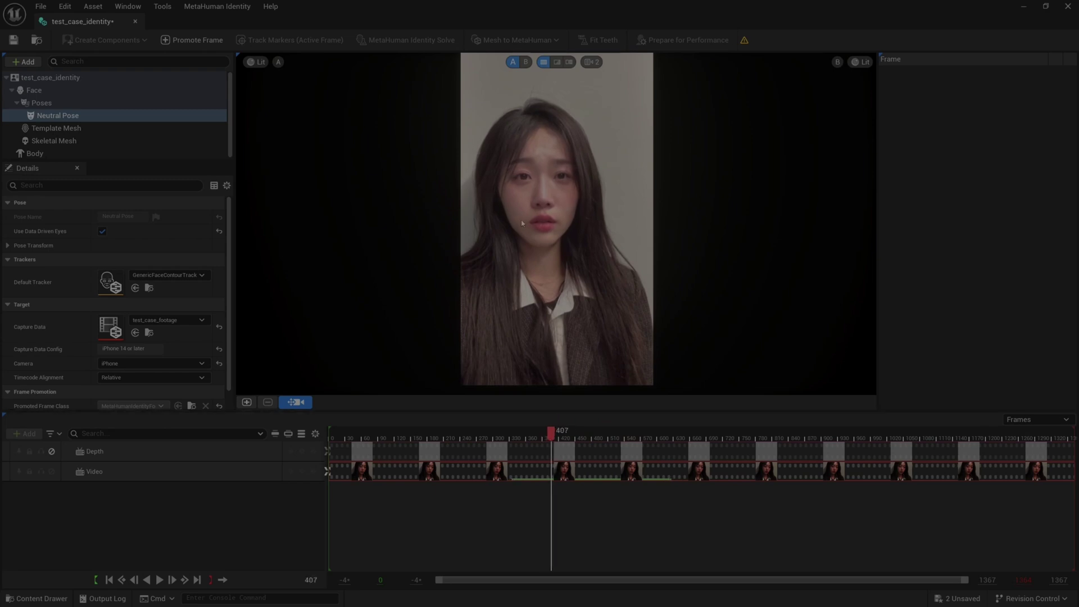
Promote frame 407 as the front view and run the MetaHuman Identity Solve
{"action": "left_click", "coordinate": [247, 401]}
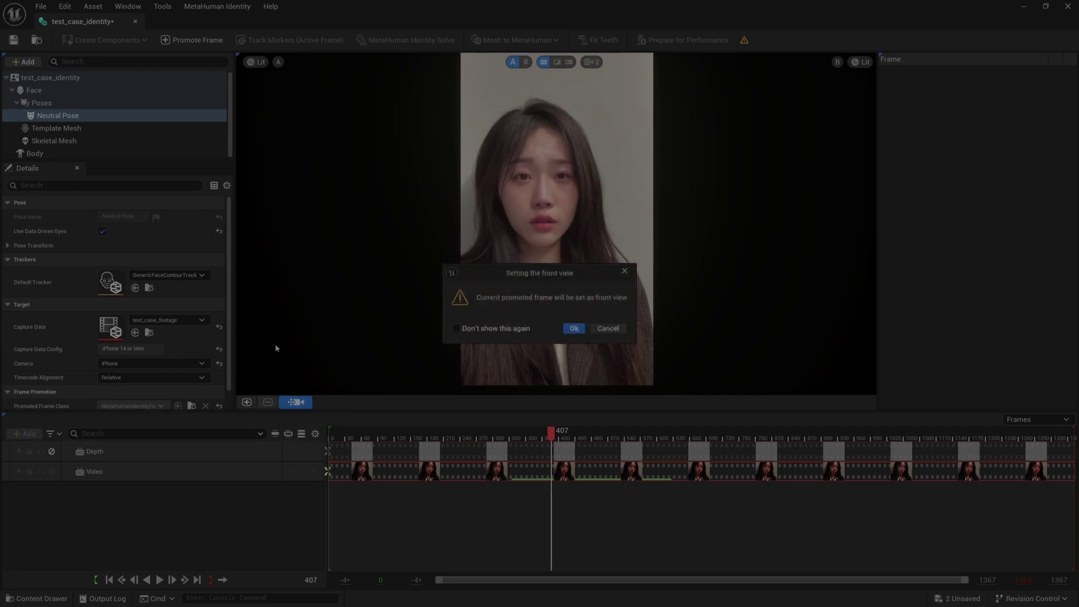
{"action": "left_click", "coordinate": [574, 330]}
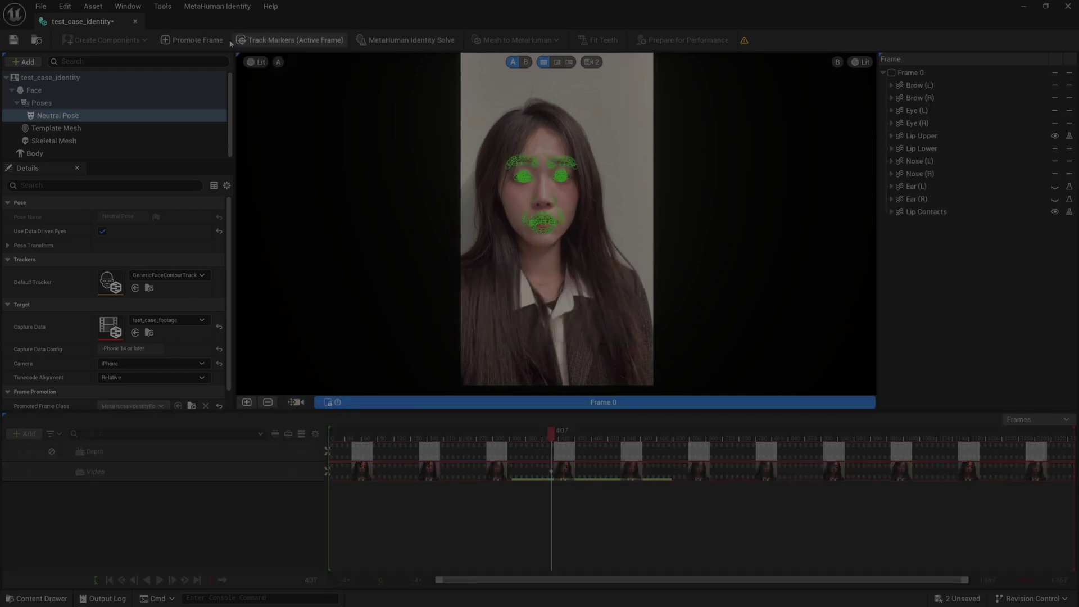
{"action": "left_click", "coordinate": [402, 43]}
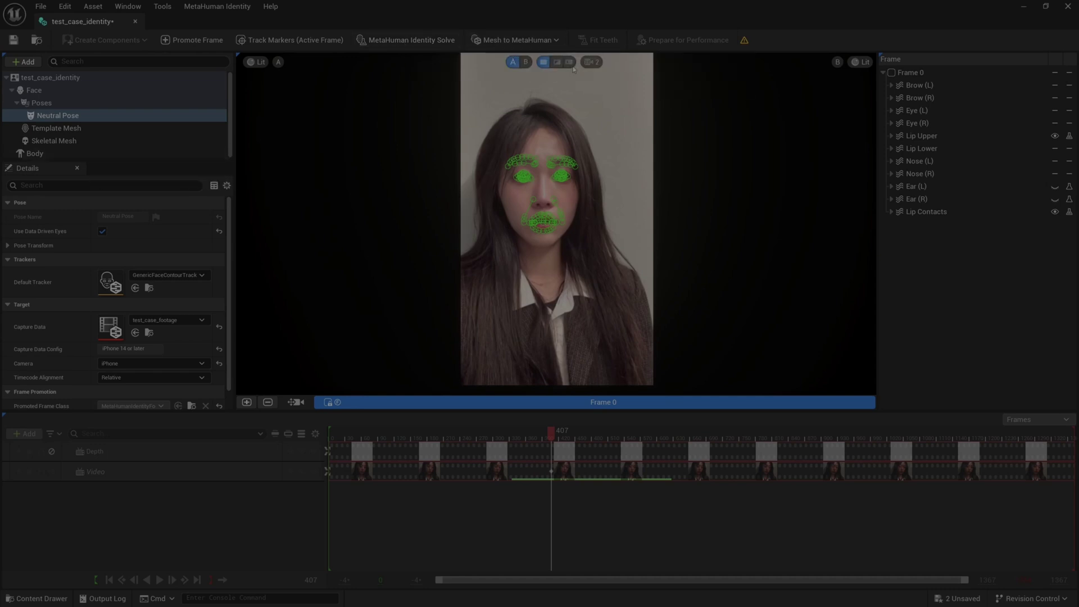
Auto-rig the identity as Skeletal Mesh Only, prepare it for performance, and save
{"action": "left_click", "coordinate": [50, 155]}
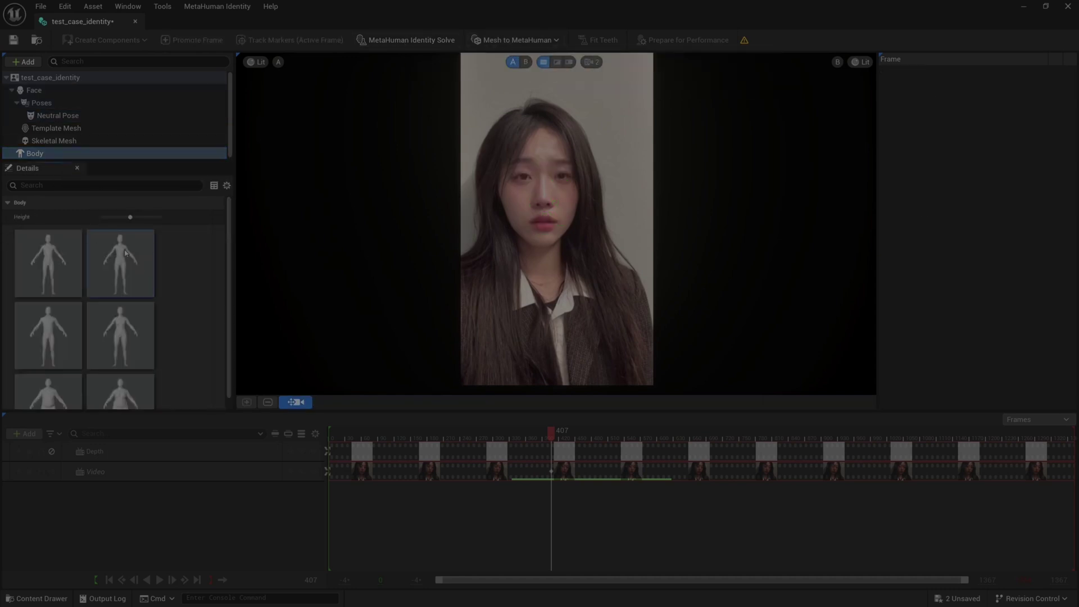
{"action": "left_click", "coordinate": [548, 40]}
{"action": "left_click", "coordinate": [544, 59]}
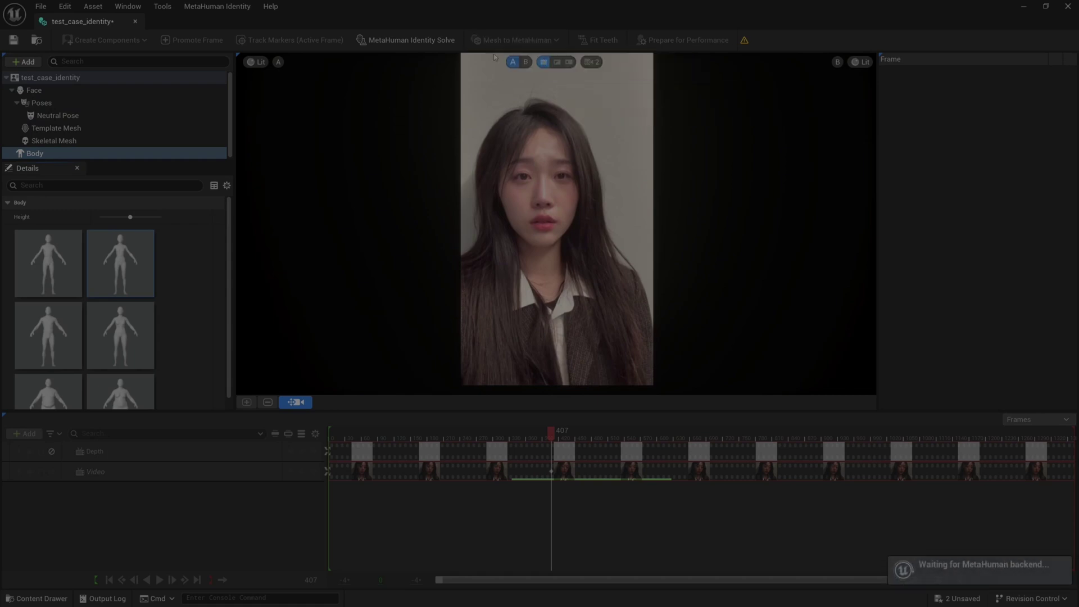
{"action": "left_click", "coordinate": [695, 44]}
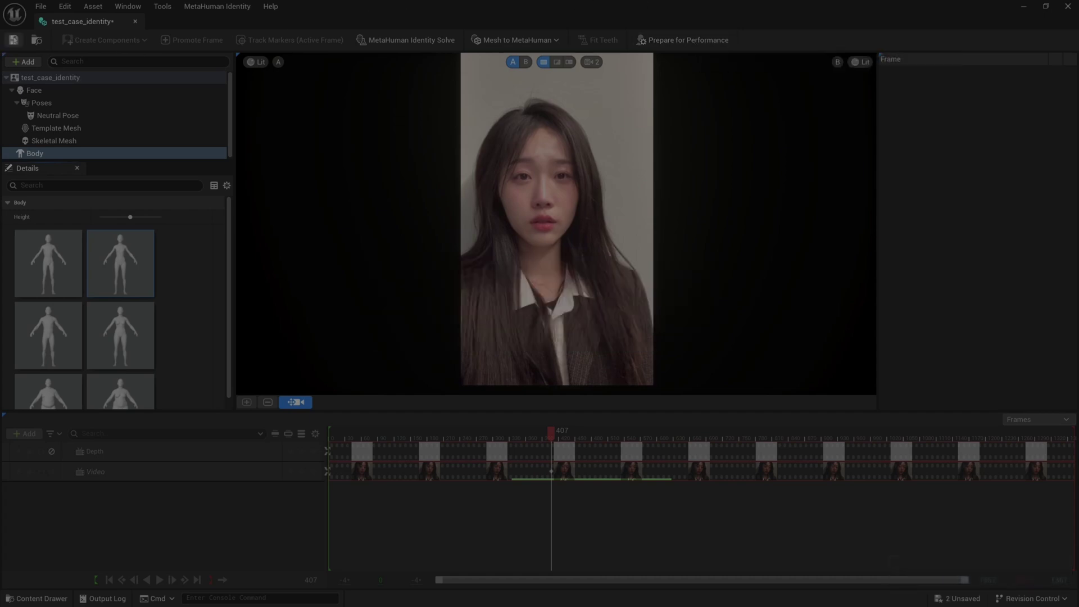
{"action": "left_click", "coordinate": [13, 40]}
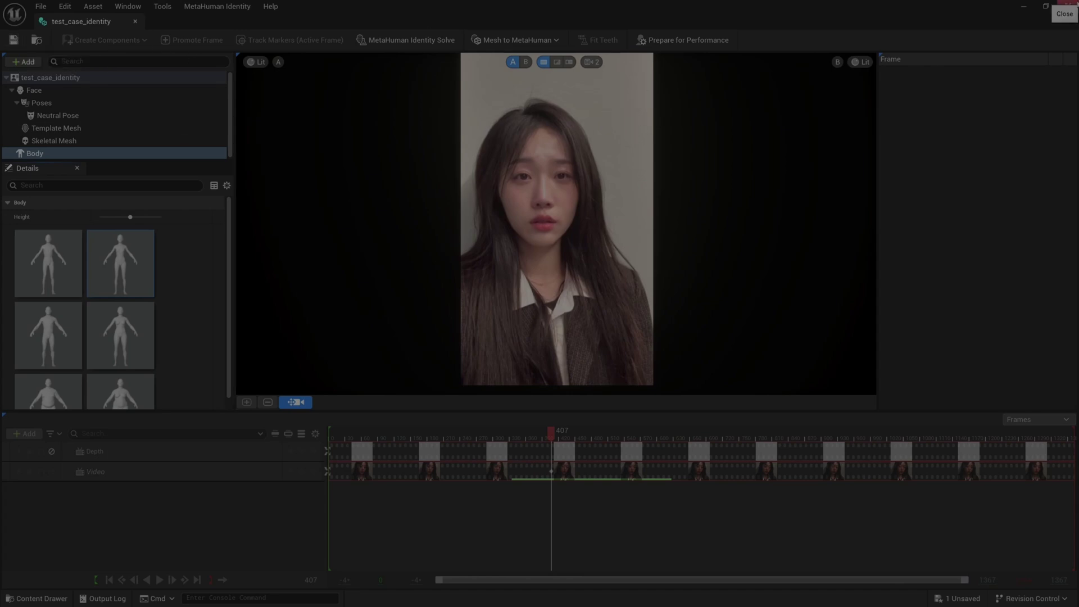
Close the identity editor and add a MetaHuman Performance asset named test_case_performance
{"action": "left_click", "coordinate": [1068, 6]}
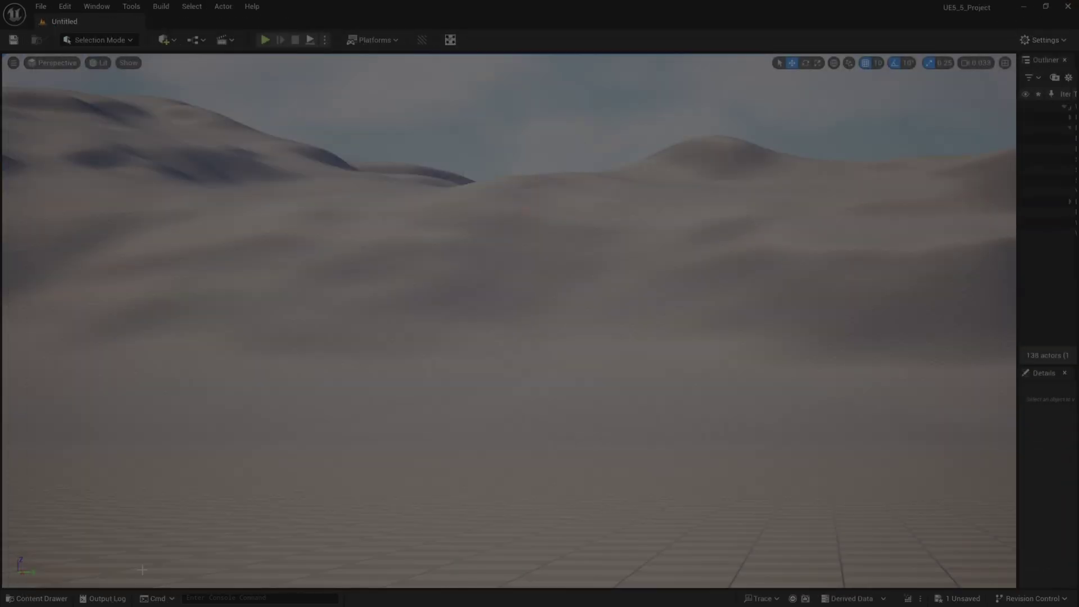
{"action": "left_click", "coordinate": [37, 598]}
{"action": "right_click", "coordinate": [867, 402]}
{"action": "mouse_move", "coordinate": [906, 342]}
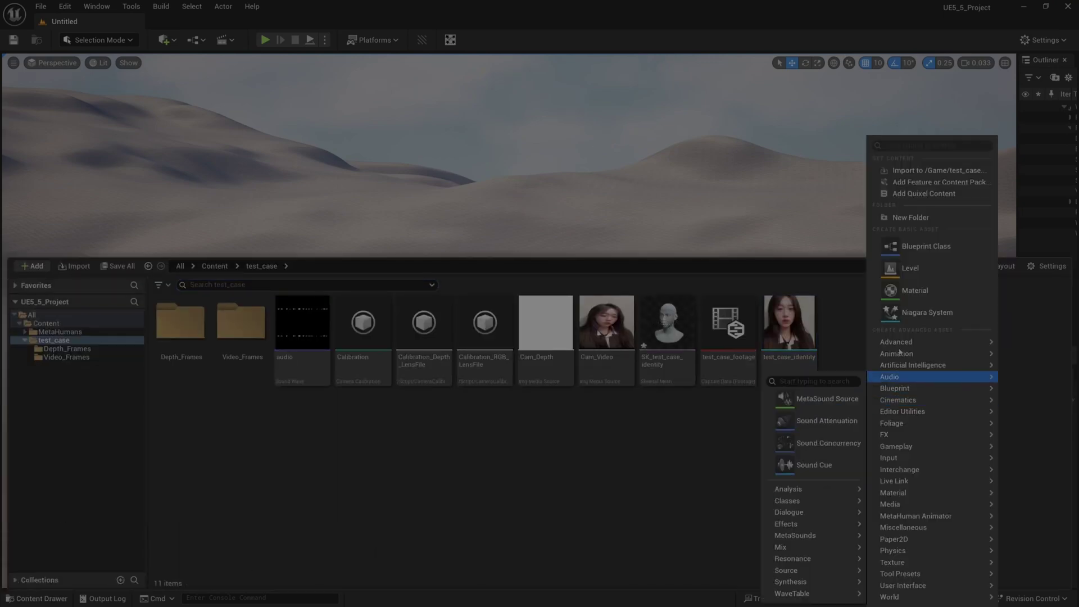
{"action": "mouse_move", "coordinate": [920, 517]}
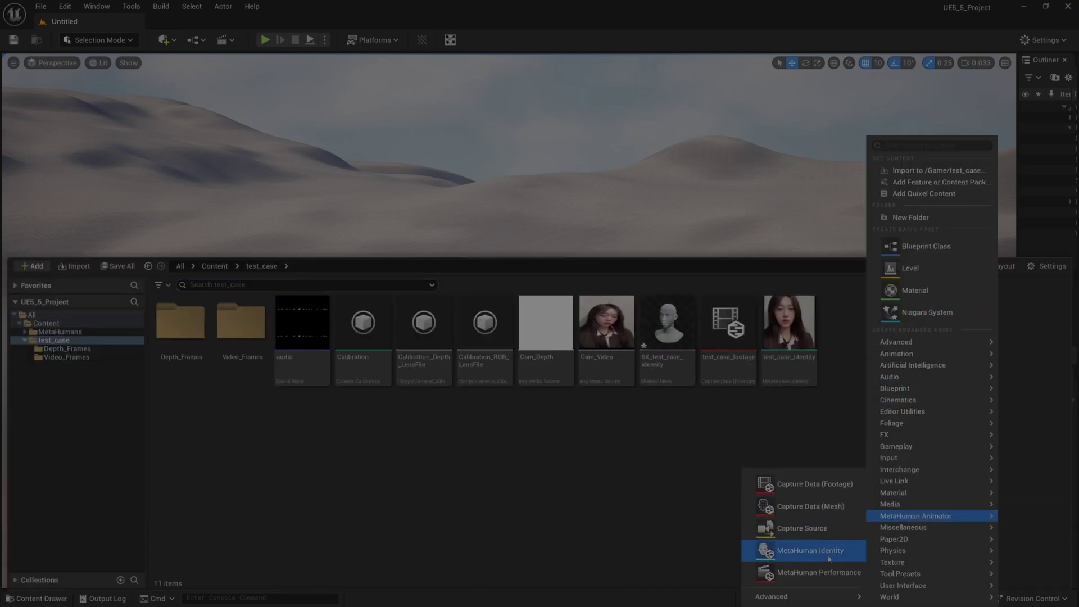
{"action": "left_click", "coordinate": [818, 572]}
{"action": "type", "text": "test_cas"}
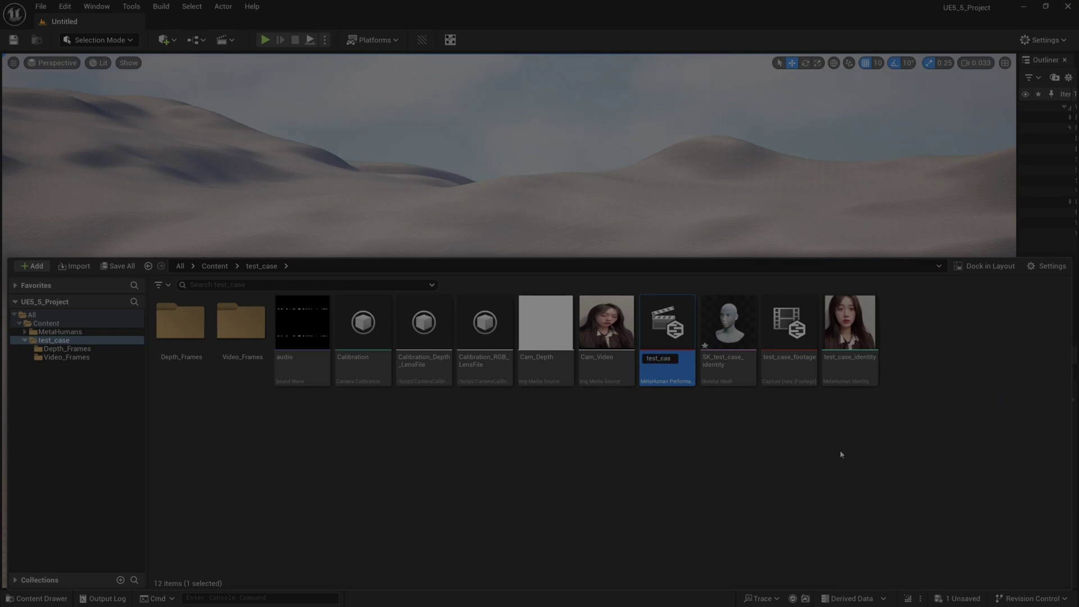
{"action": "type", "text": "e_performance"}
{"action": "key", "text": "Return"}
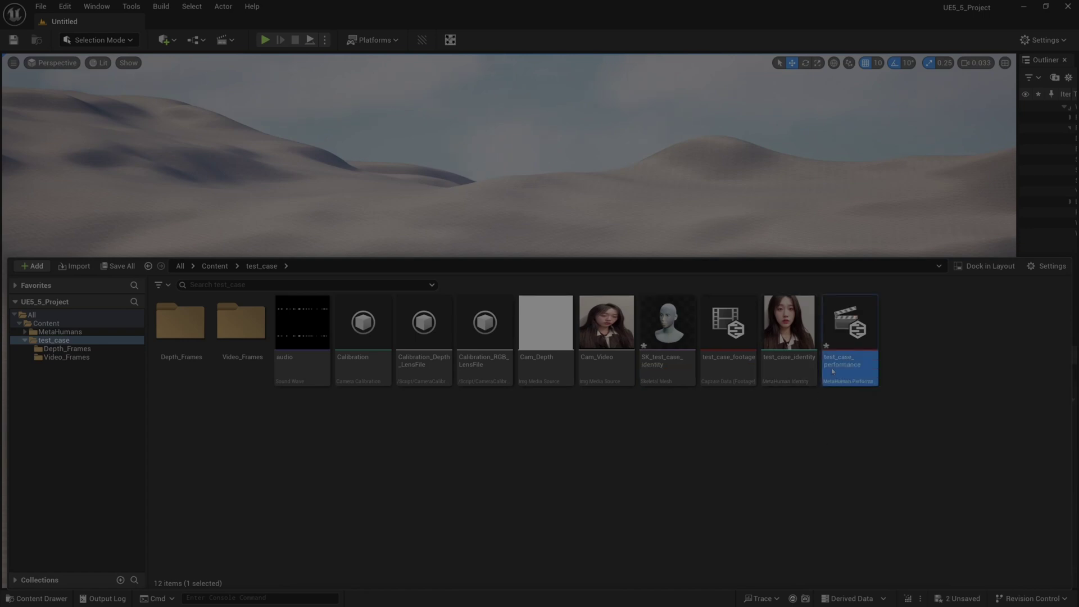
{"action": "left_click", "coordinate": [667, 331]}
{"action": "left_click", "coordinate": [870, 306], "text": "shift"}
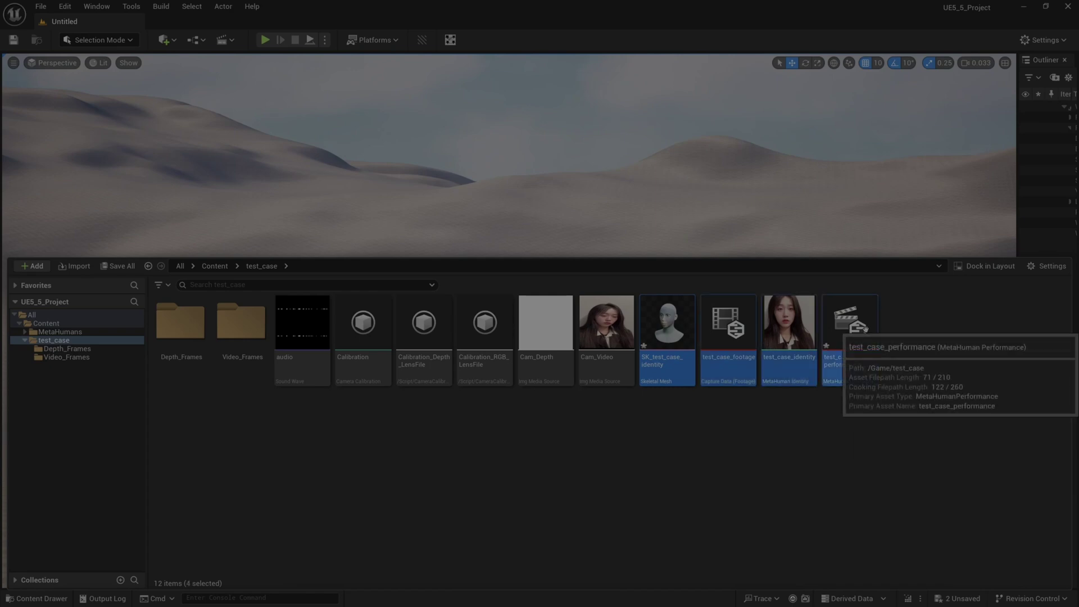
{"action": "double_click", "coordinate": [871, 306]}
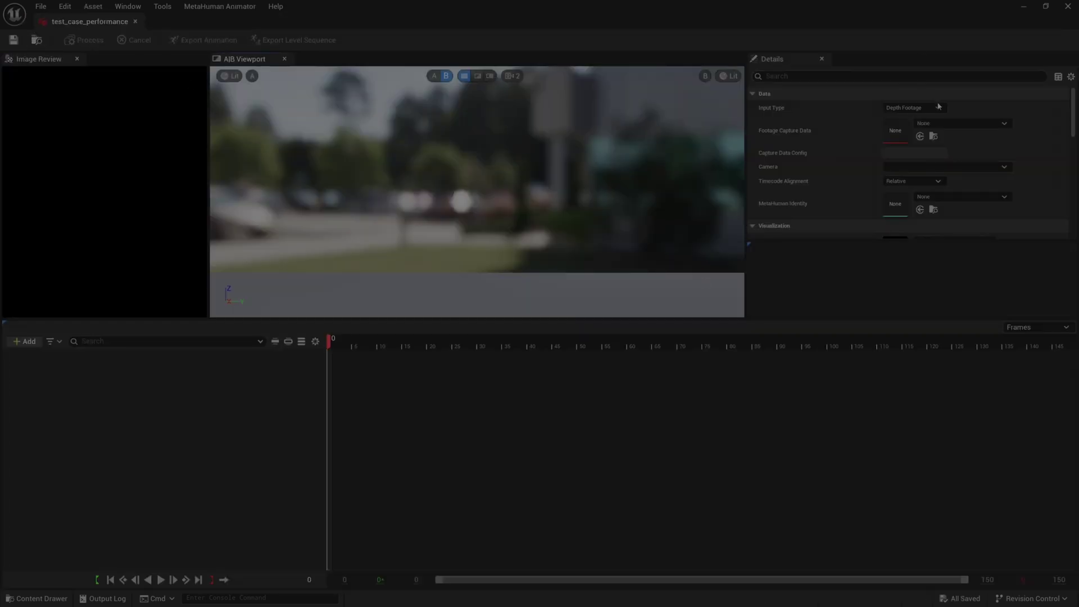
{"action": "left_click", "coordinate": [961, 123]}
{"action": "left_click", "coordinate": [989, 264]}
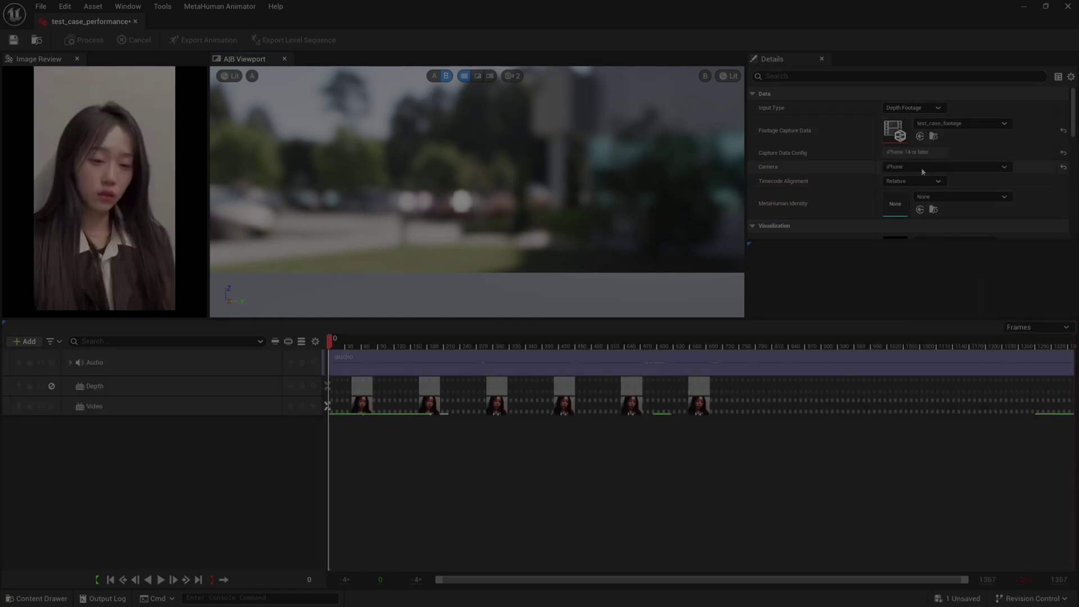
{"action": "left_click", "coordinate": [963, 166]}
{"action": "left_click", "coordinate": [955, 178]}
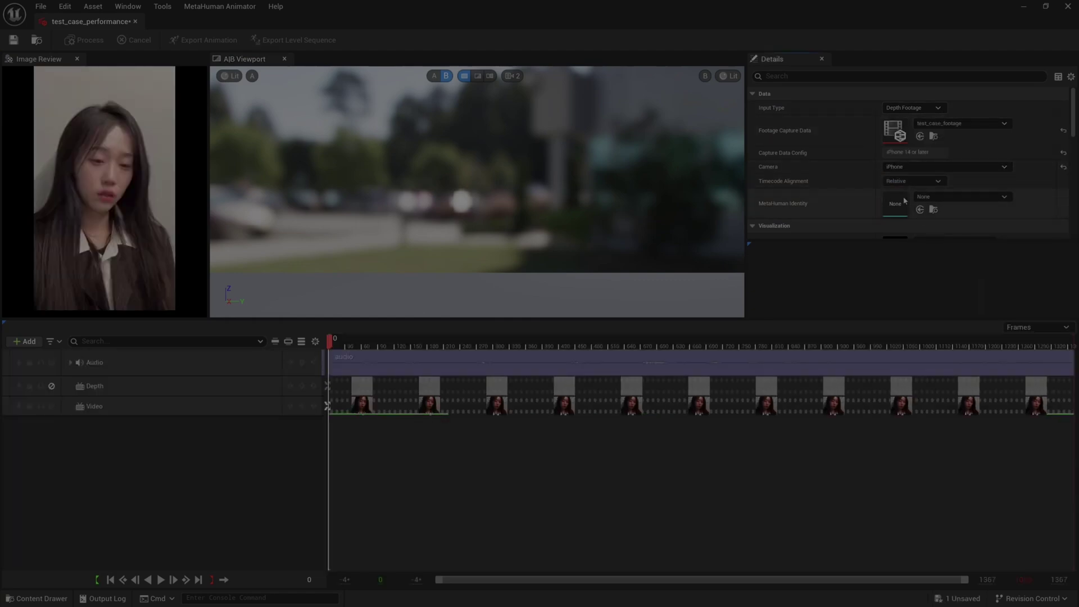
{"action": "left_click", "coordinate": [953, 197]}
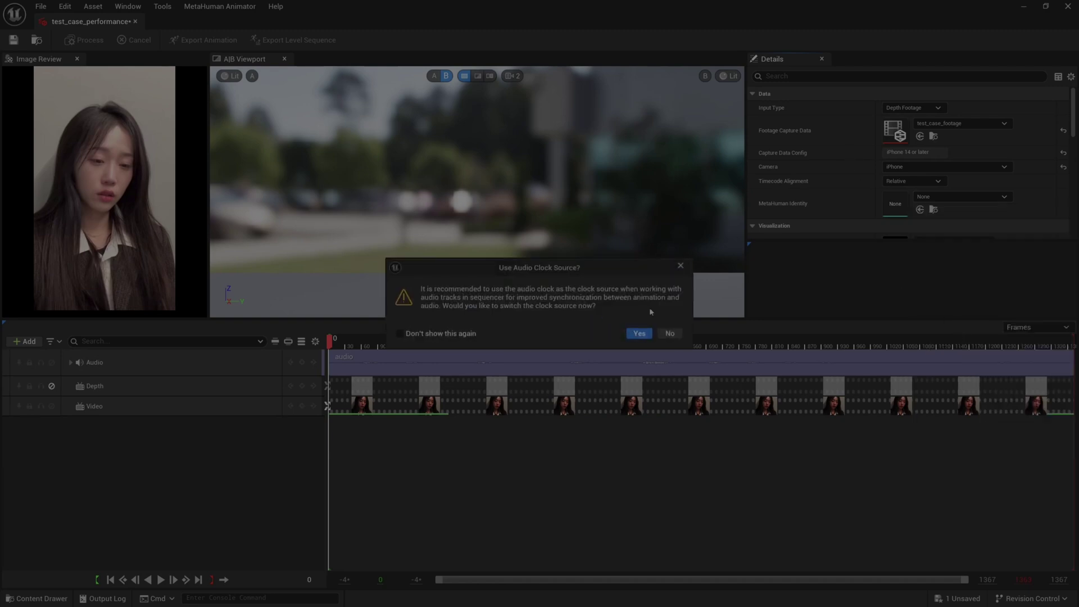
{"action": "left_click", "coordinate": [638, 333]}
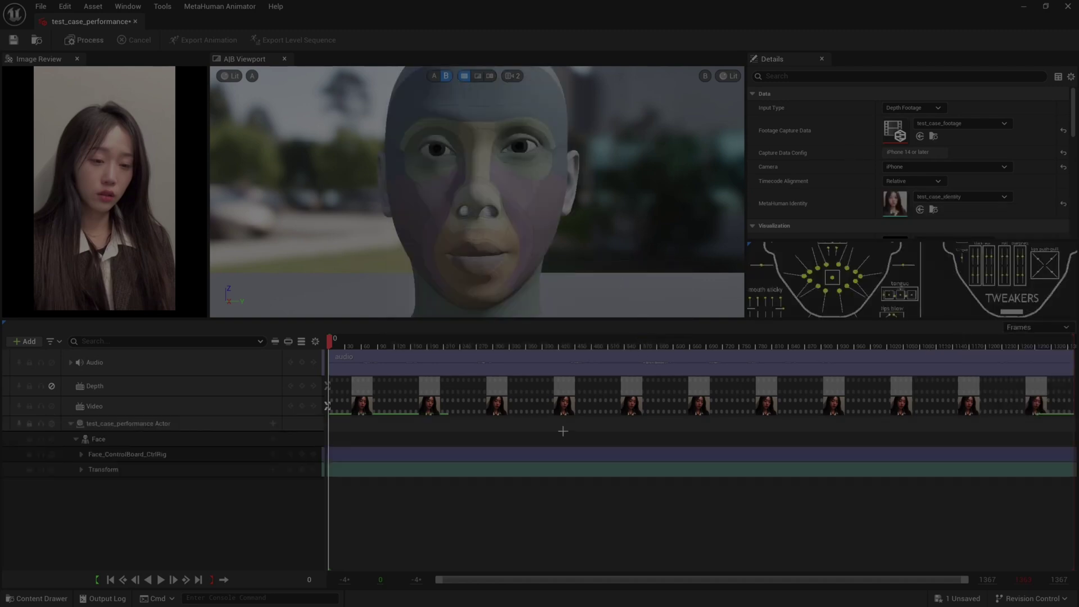
{"action": "scroll", "coordinate": [799, 203], "scroll_direction": "down", "scroll_amount": 5}
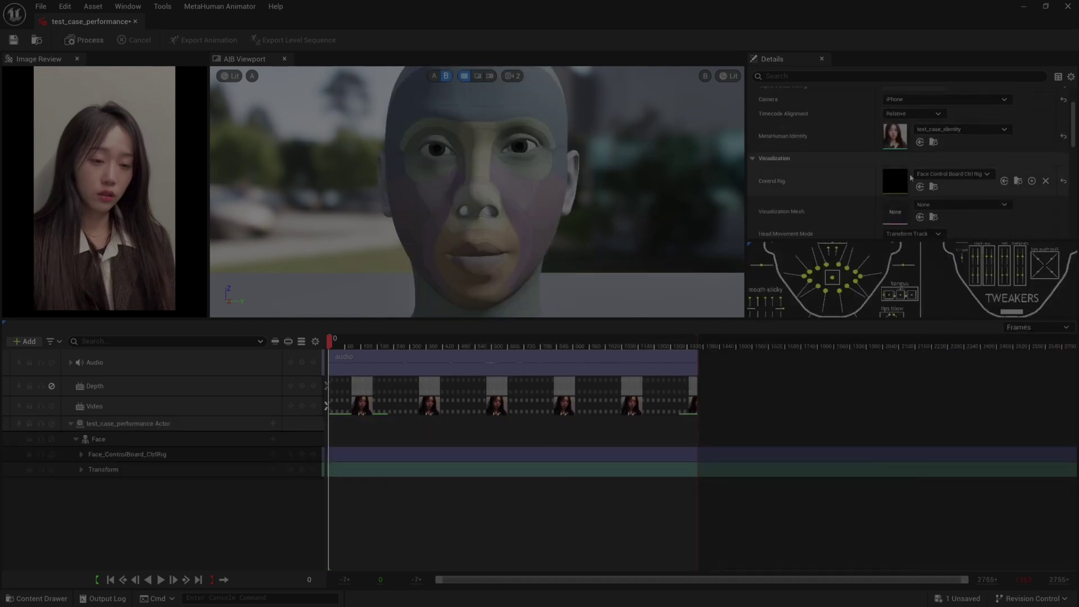
{"action": "scroll", "coordinate": [826, 185], "scroll_direction": "down", "scroll_amount": 3}
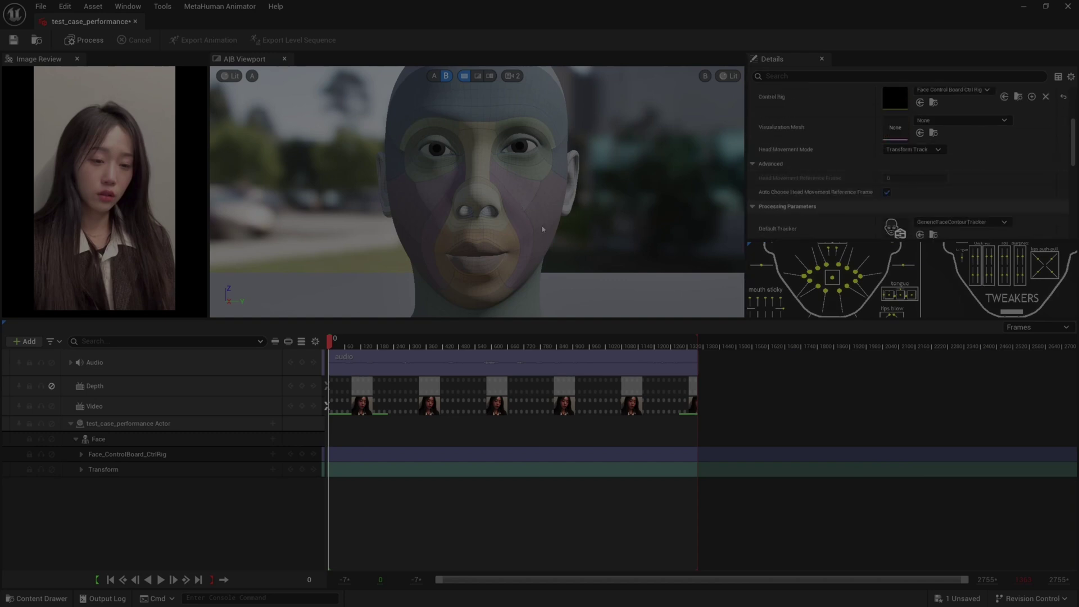
{"action": "left_click_drag", "start_coordinate": [543, 229], "coordinate": [469, 227]}
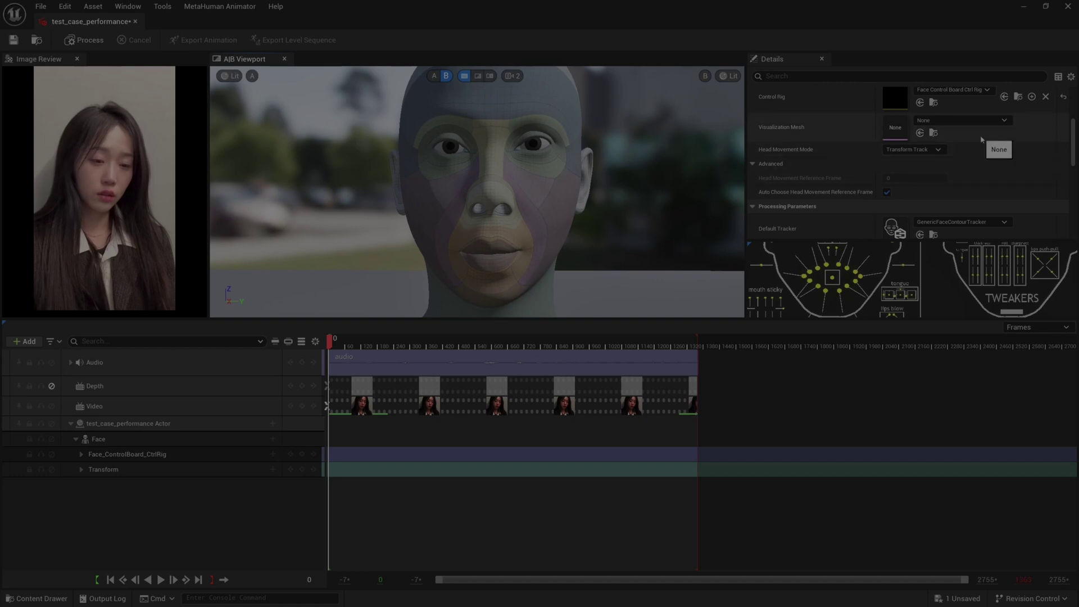
{"action": "scroll", "coordinate": [949, 157], "scroll_direction": "down", "scroll_amount": 5}
{"action": "scroll", "coordinate": [949, 167], "scroll_direction": "down", "scroll_amount": 3}
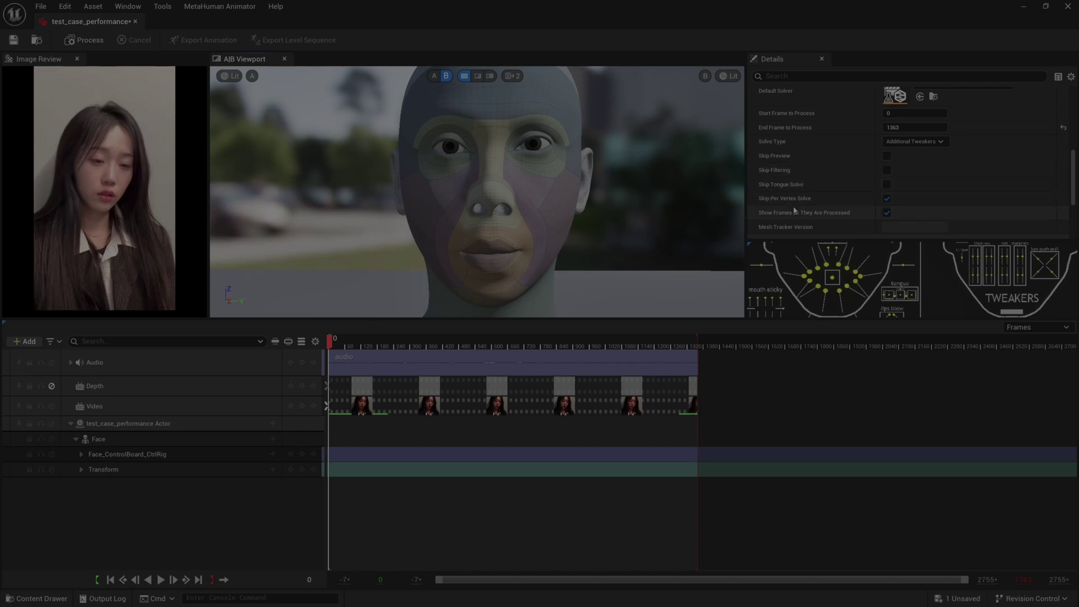
{"action": "scroll", "coordinate": [794, 211], "scroll_direction": "down", "scroll_amount": 6}
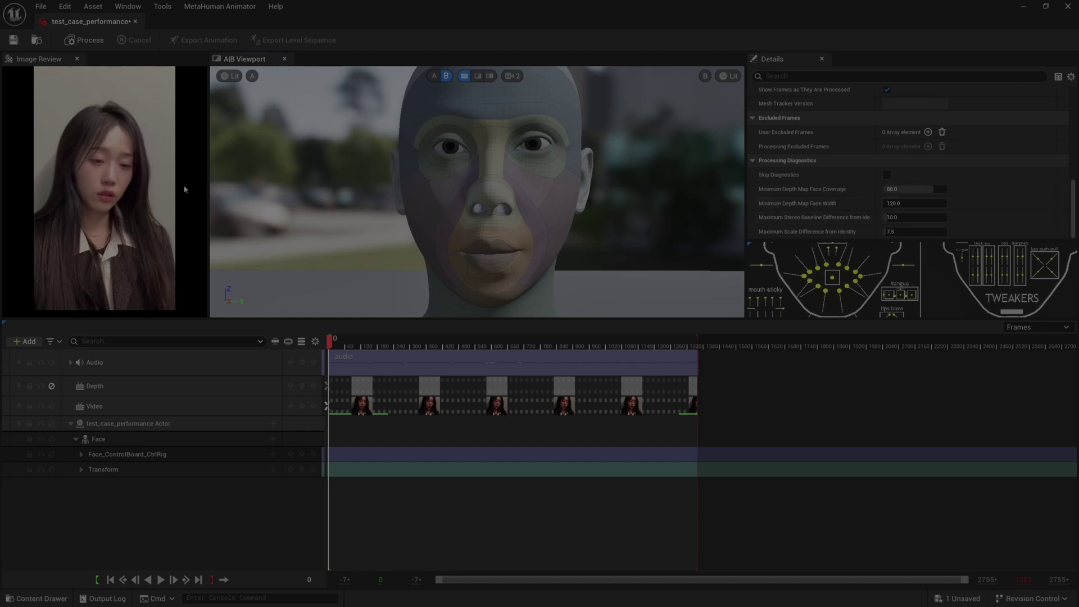
Process the performance, show view A with the solved mesh overlaid, and rewind to frame 270
{"action": "left_click", "coordinate": [85, 40]}
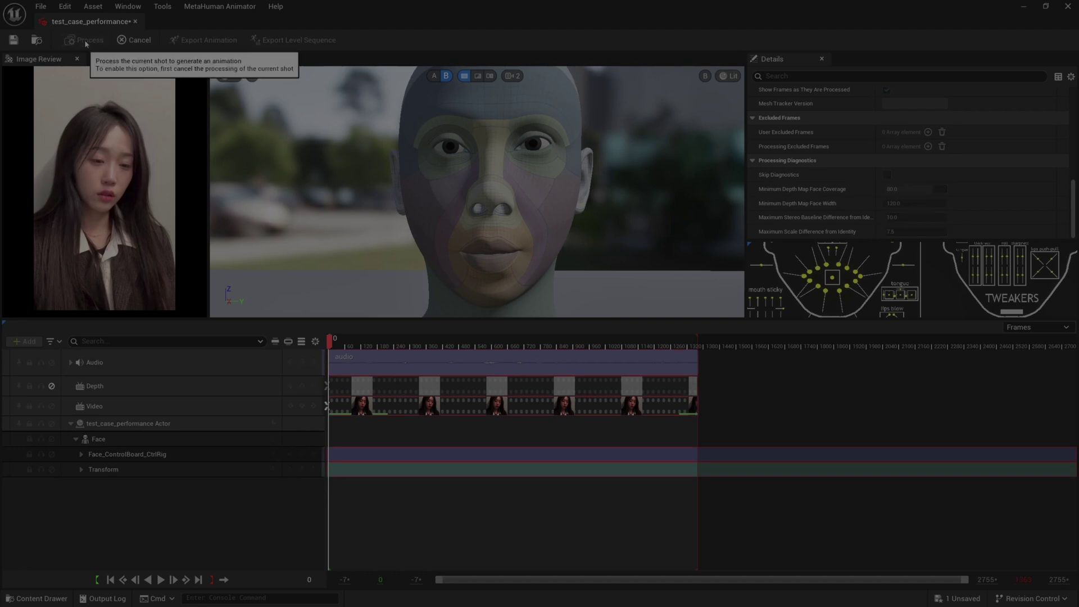
{"action": "left_click", "coordinate": [433, 76]}
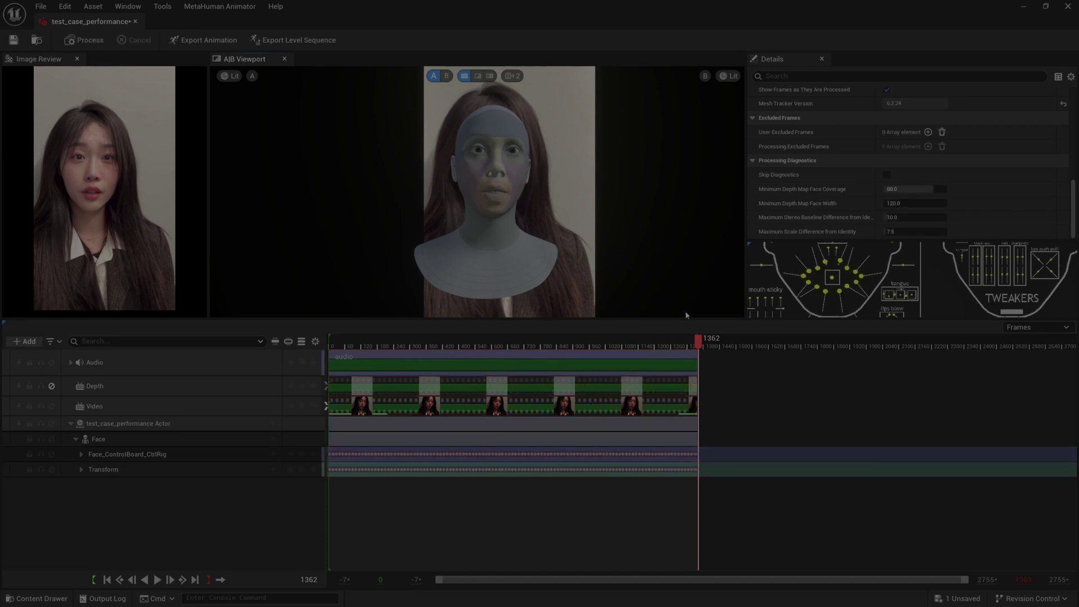
{"action": "left_click_drag", "start_coordinate": [700, 349], "coordinate": [402, 354]}
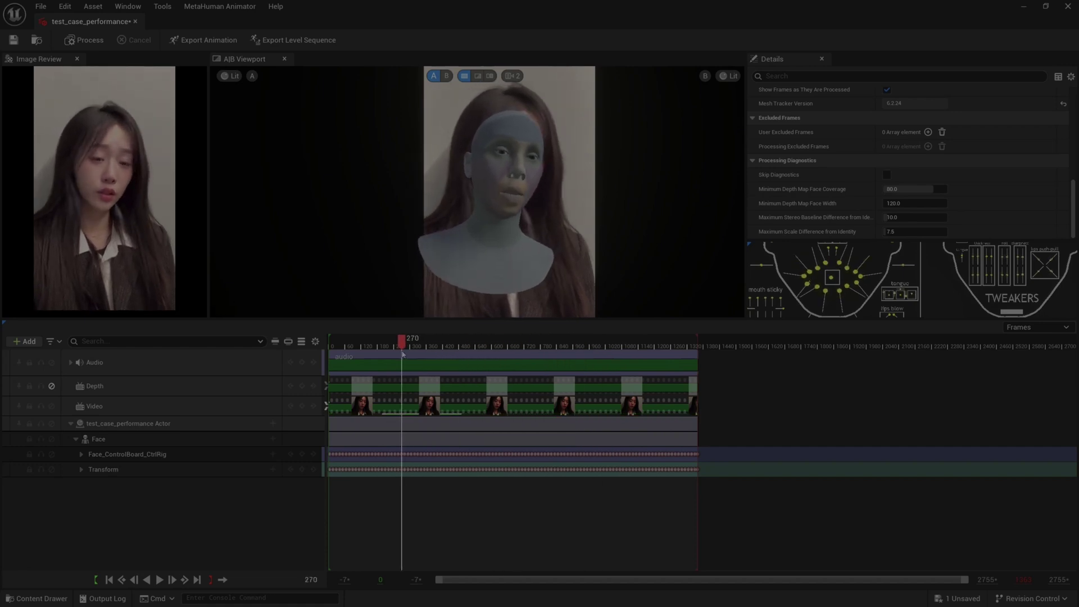
Export level sequence LS_test_case_performance targeting BP_Amelia, then save the performance
{"action": "left_click", "coordinate": [298, 40]}
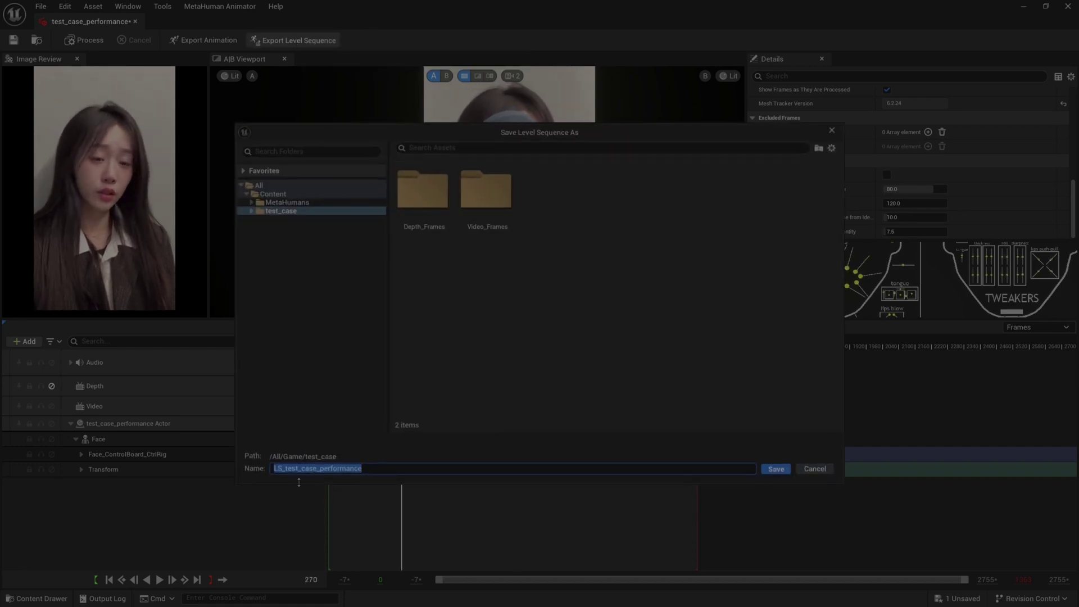
{"action": "left_click", "coordinate": [776, 469]}
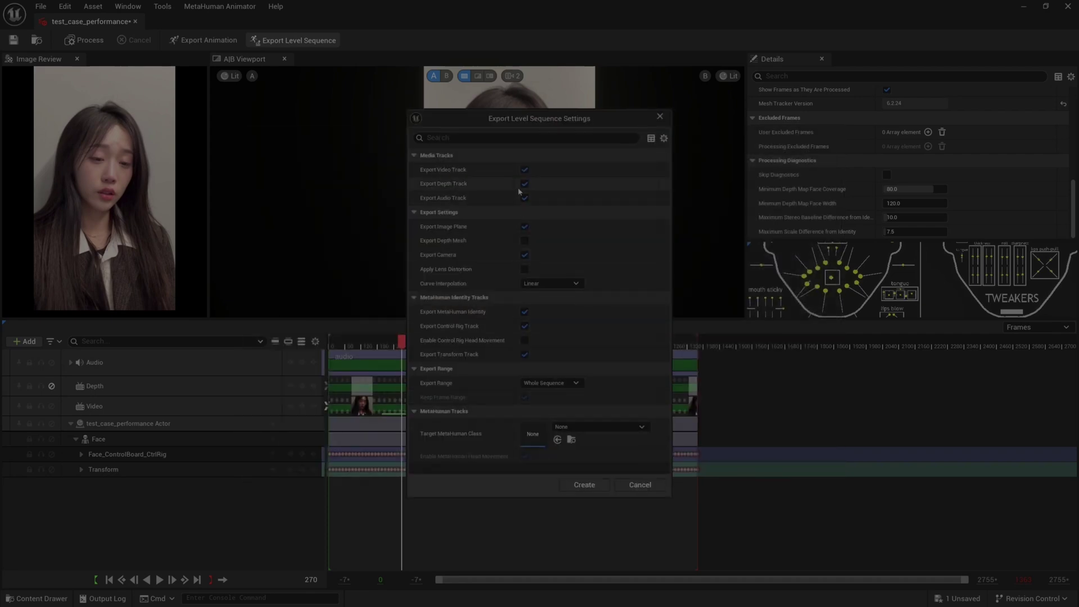
{"action": "left_click", "coordinate": [574, 429]}
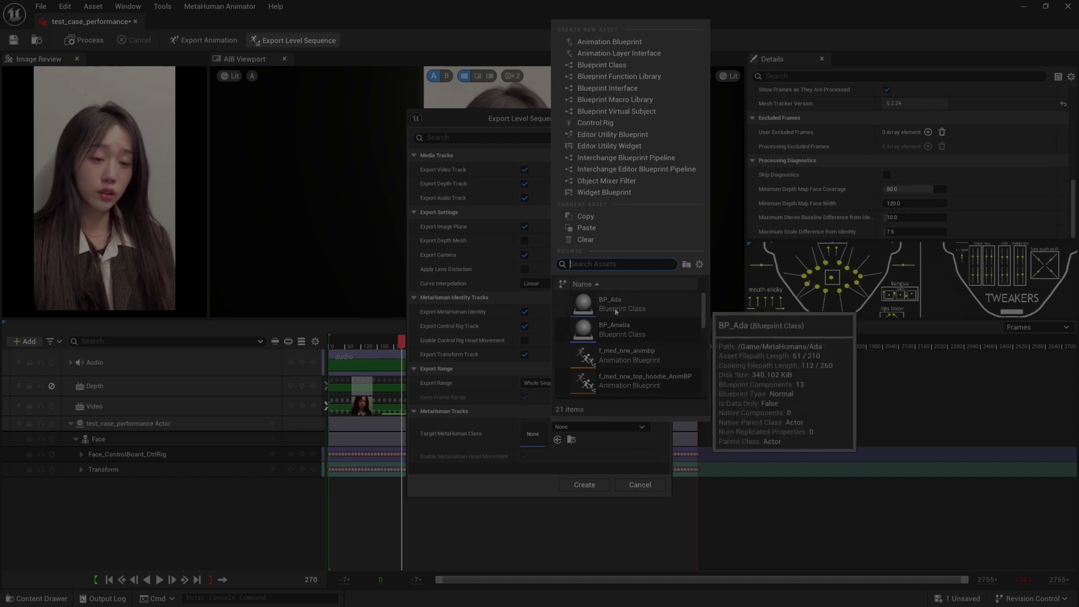
{"action": "left_click", "coordinate": [608, 330]}
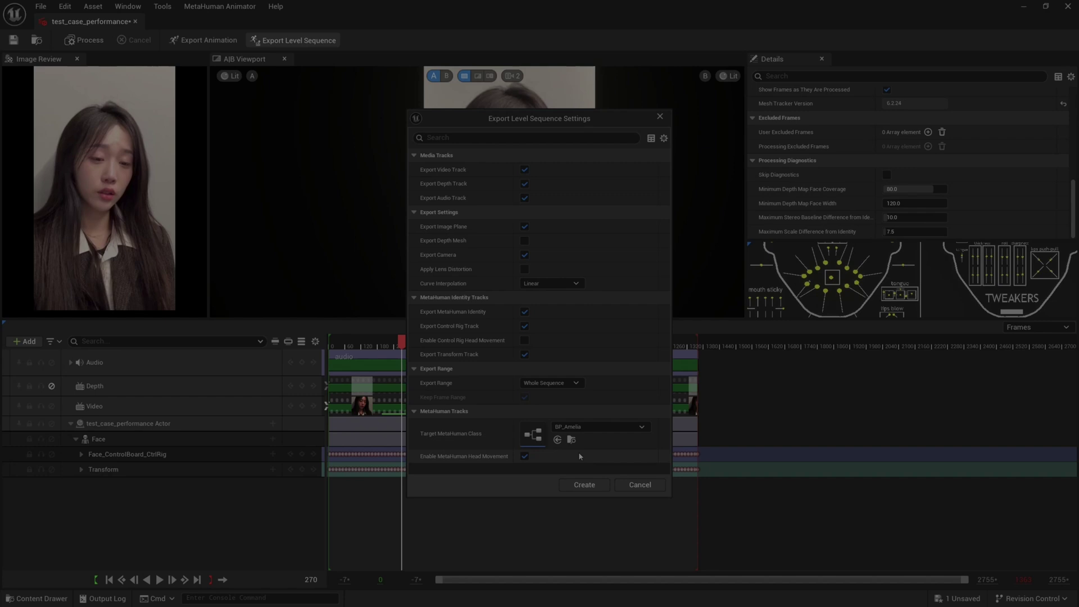
{"action": "left_click", "coordinate": [584, 484]}
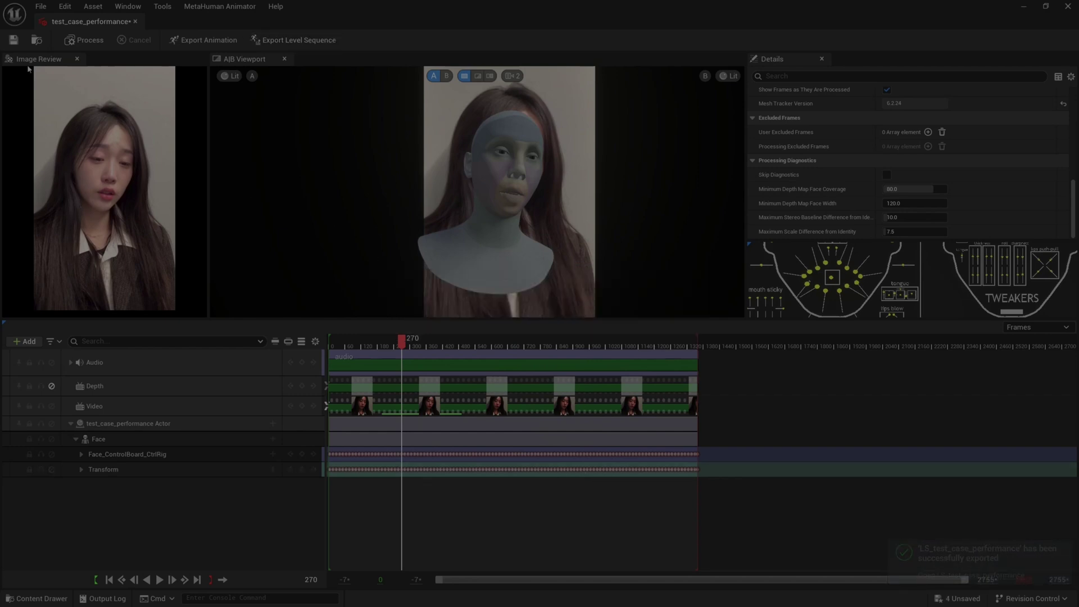
{"action": "left_click", "coordinate": [14, 40]}
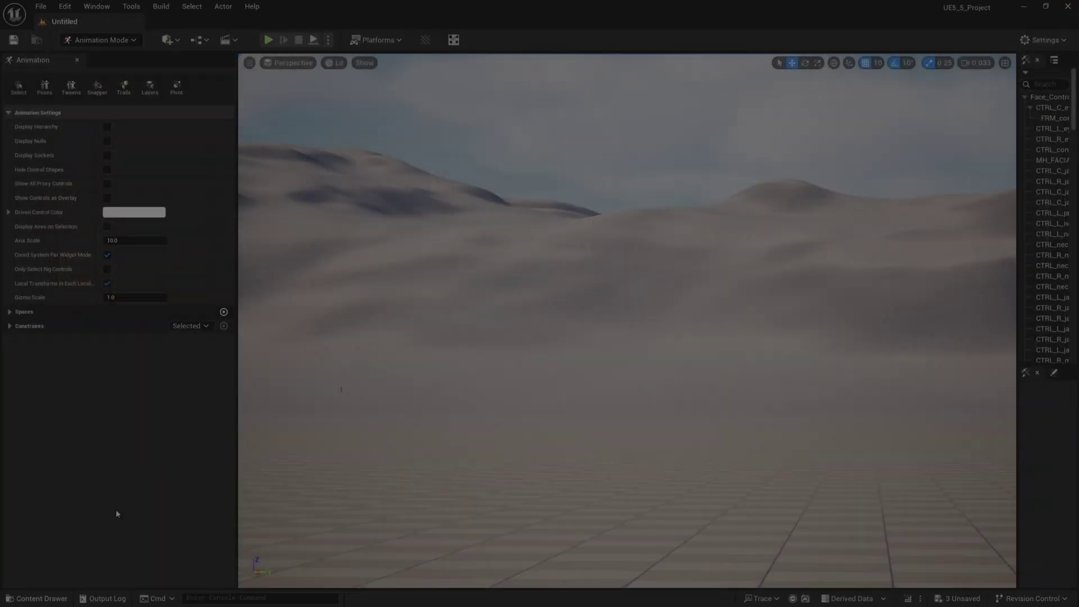
Open the LS_test_case_performance level sequence from the test_case folder in the Content Drawer
{"action": "left_click", "coordinate": [38, 598]}
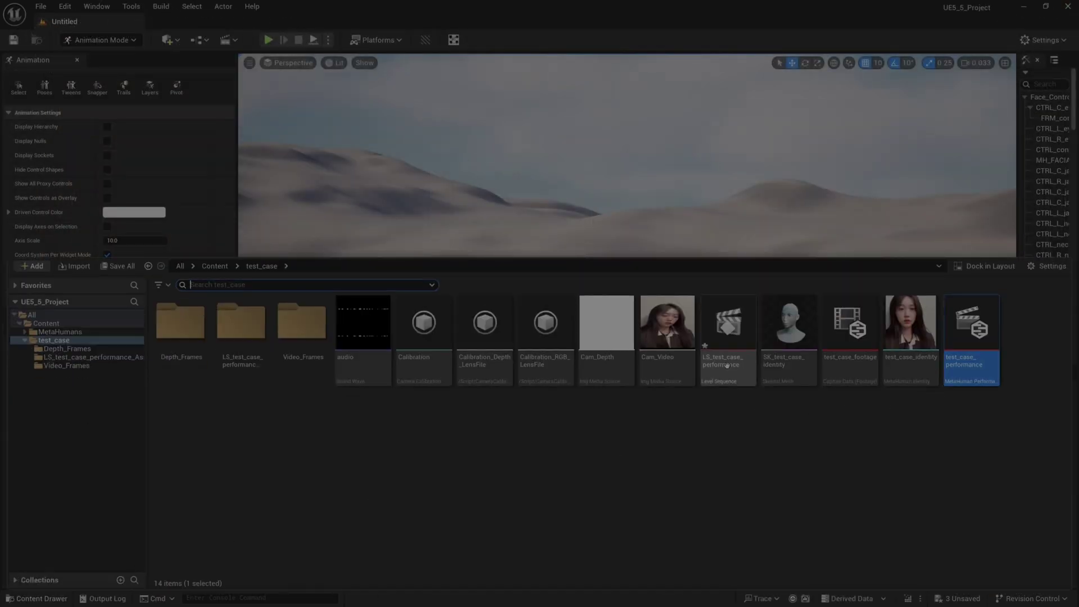
{"action": "double_click", "coordinate": [728, 357]}
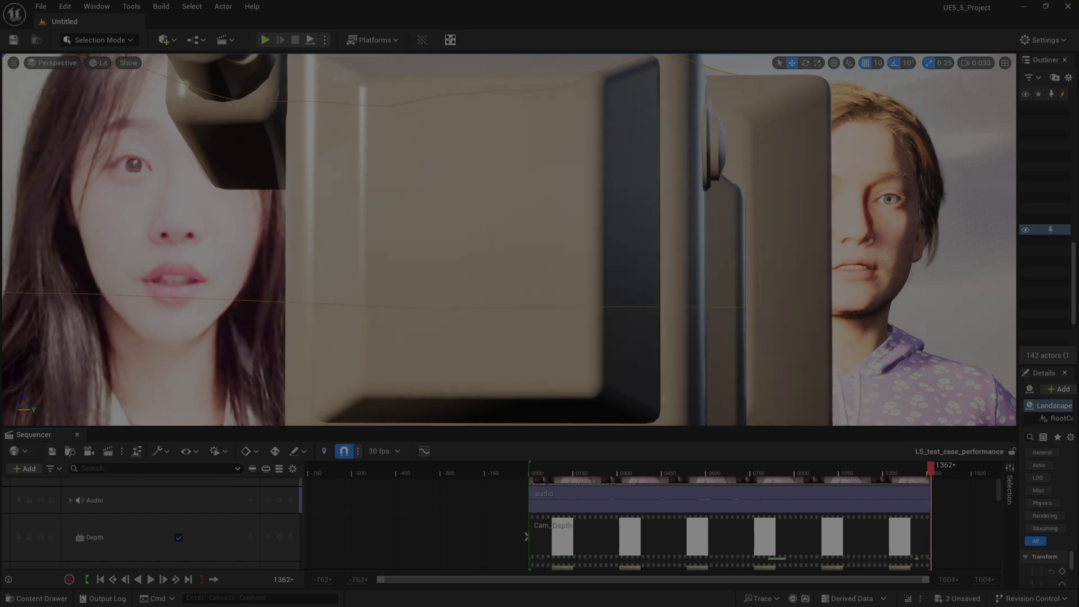
{"action": "key", "text": "ctrl+space"}
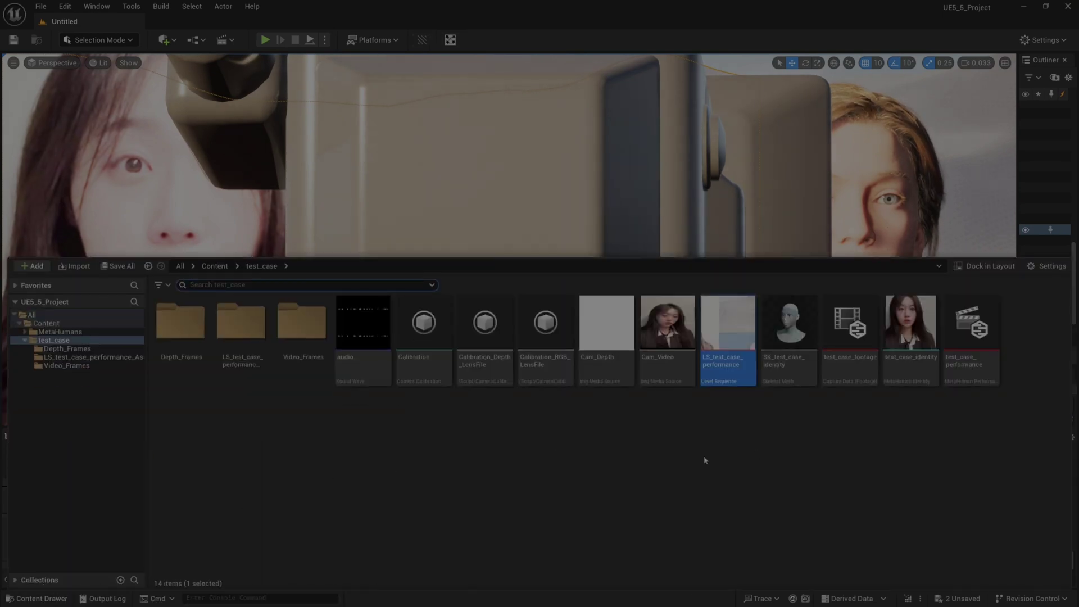
Select LS_test_case_performance in test_case and compare it with the level view
{"action": "left_click", "coordinate": [706, 460]}
{"action": "left_click", "coordinate": [728, 337]}
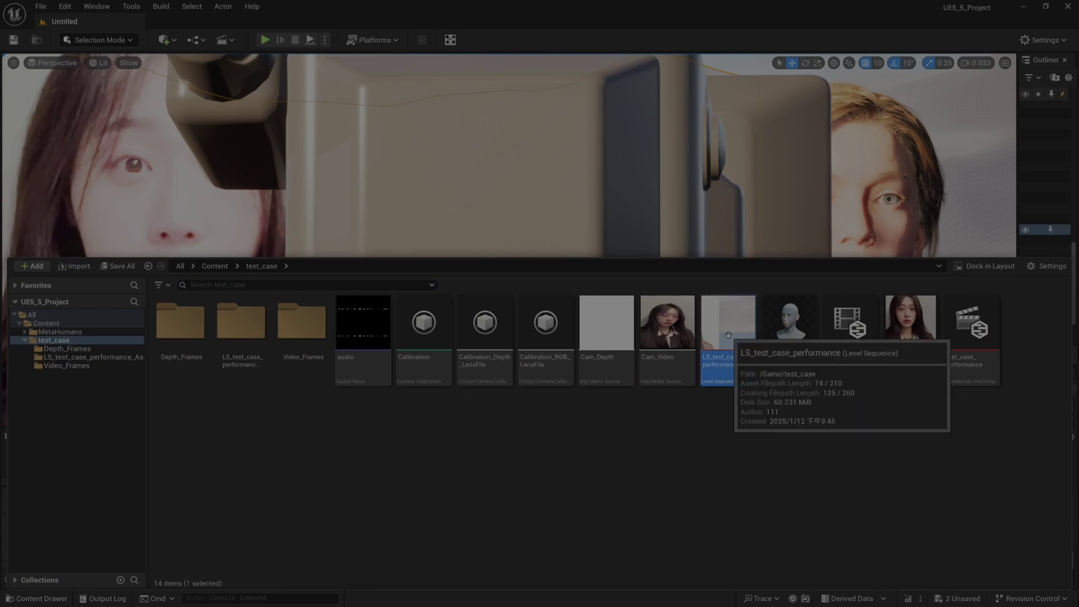
{"action": "left_click", "coordinate": [422, 49]}
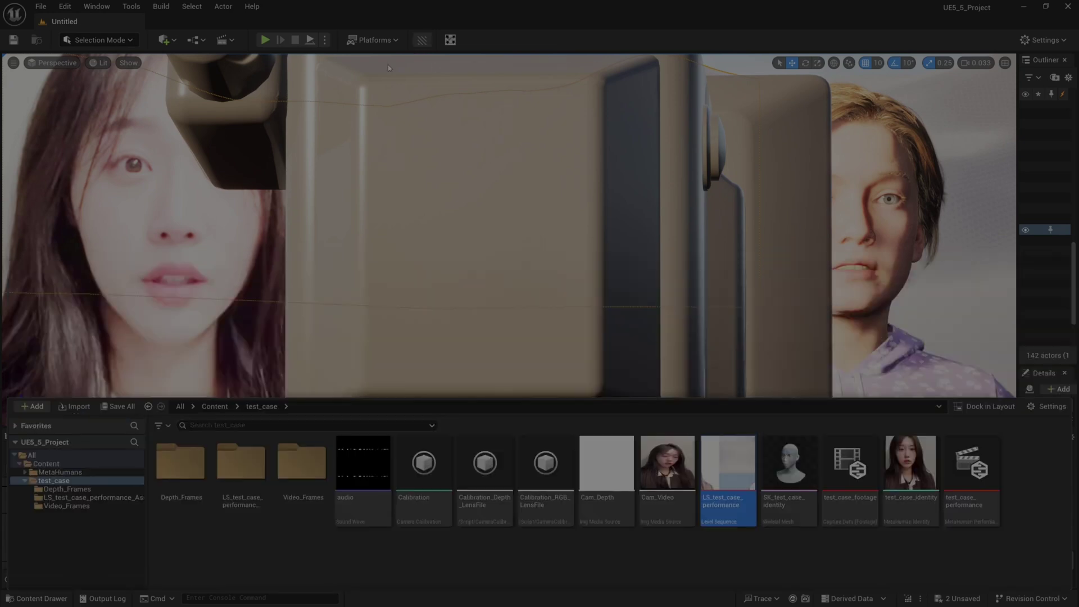
{"action": "left_click", "coordinate": [37, 598]}
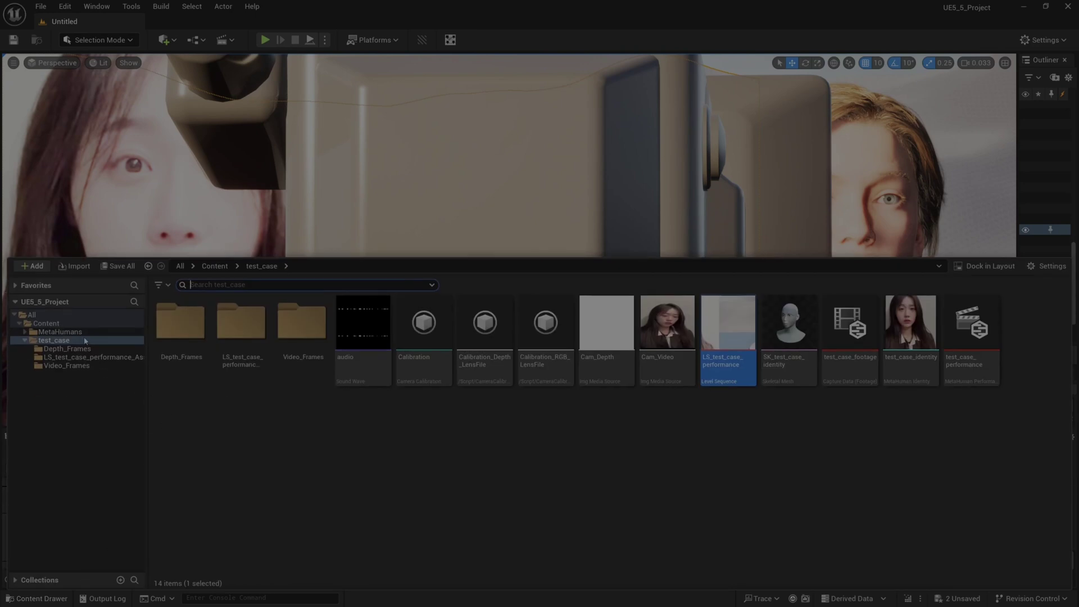
Show test_case in Explorer and select Face_ControlBoard_CtrlRig.json in UE5_5_Project's Saved folder
{"action": "right_click", "coordinate": [84, 341]}
{"action": "left_click", "coordinate": [136, 413]}
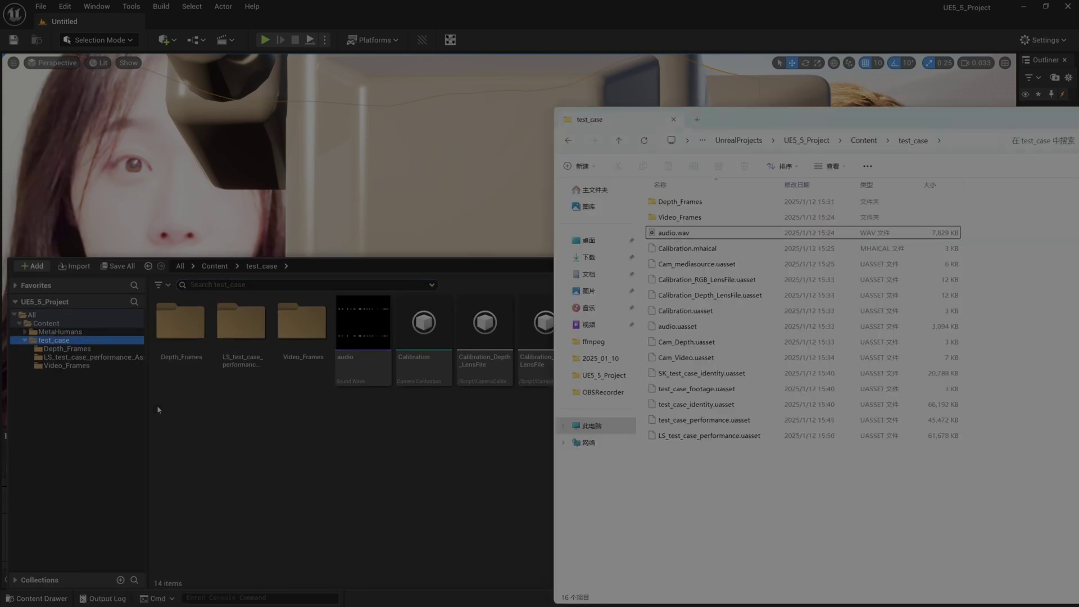
{"action": "left_click", "coordinate": [869, 140]}
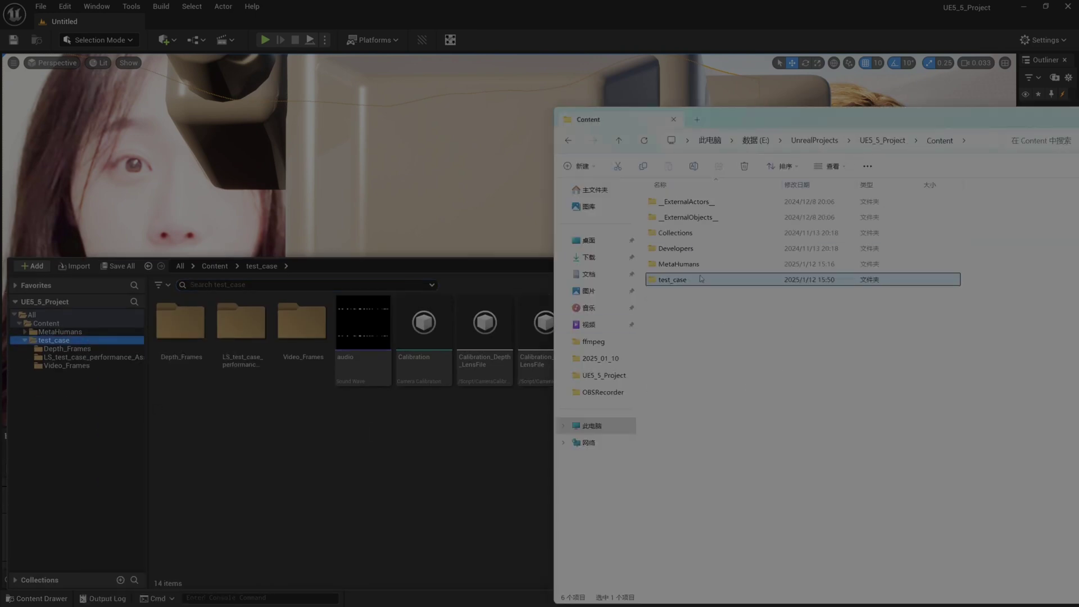
{"action": "left_click", "coordinate": [884, 143]}
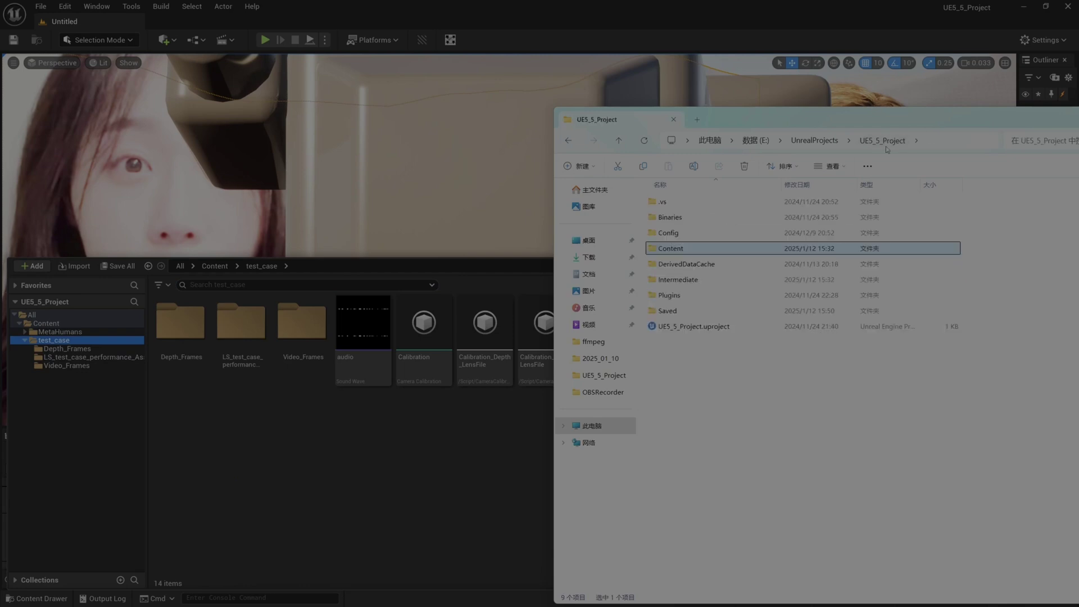
{"action": "double_click", "coordinate": [688, 311]}
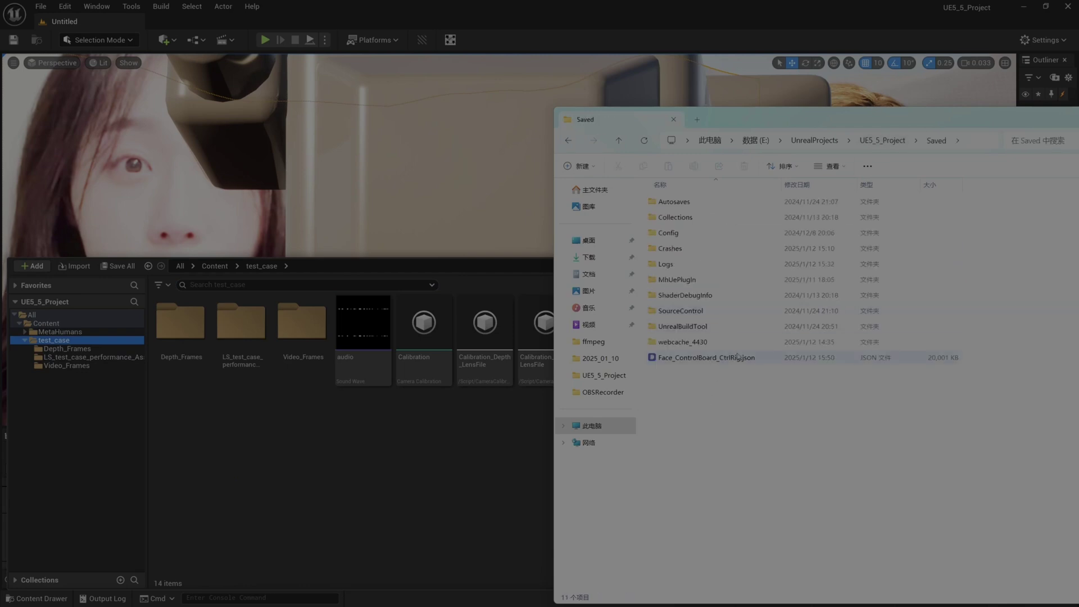
{"action": "left_click", "coordinate": [728, 358]}
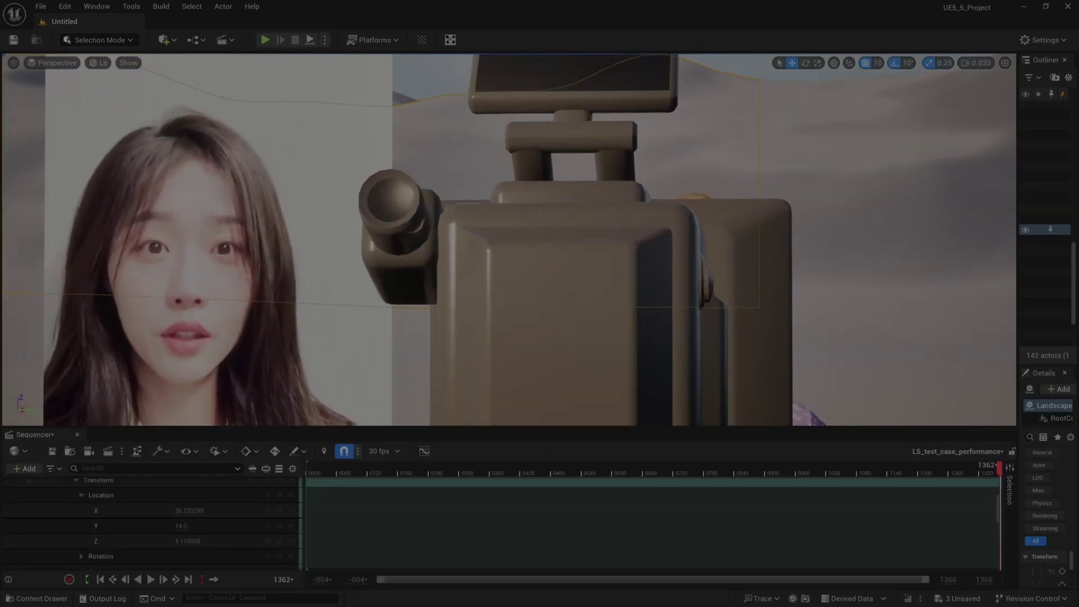
Play back LS_test_case_performance so the MetaHuman mirrors the filmed smile
{"action": "key", "text": "space"}
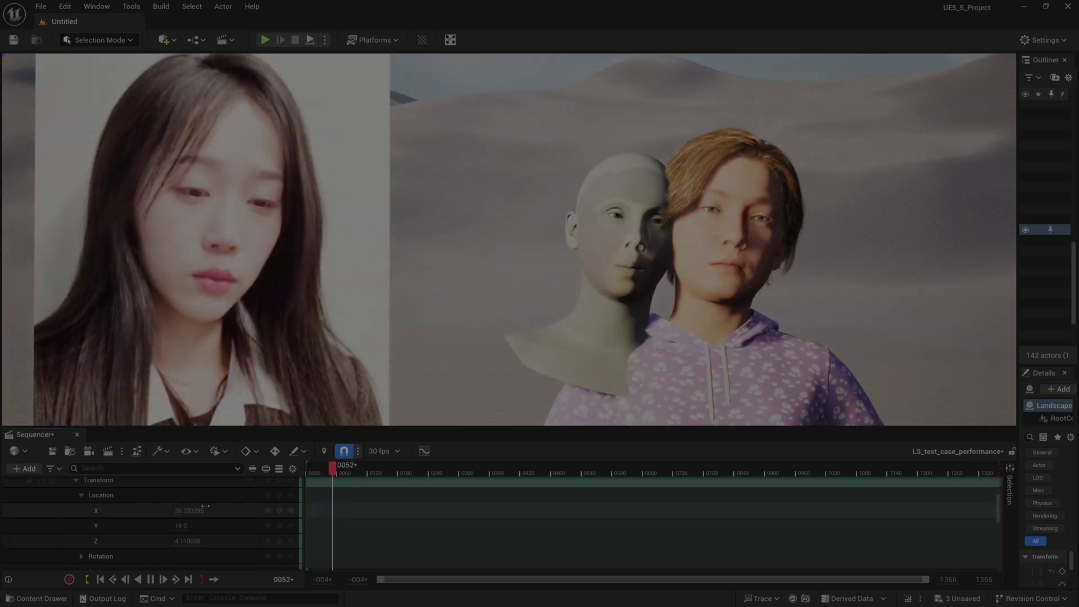
{"action": "scroll", "coordinate": [163, 522], "scroll_direction": "up", "scroll_amount": 3}
{"action": "scroll", "coordinate": [163, 544], "scroll_direction": "down", "scroll_amount": 3}
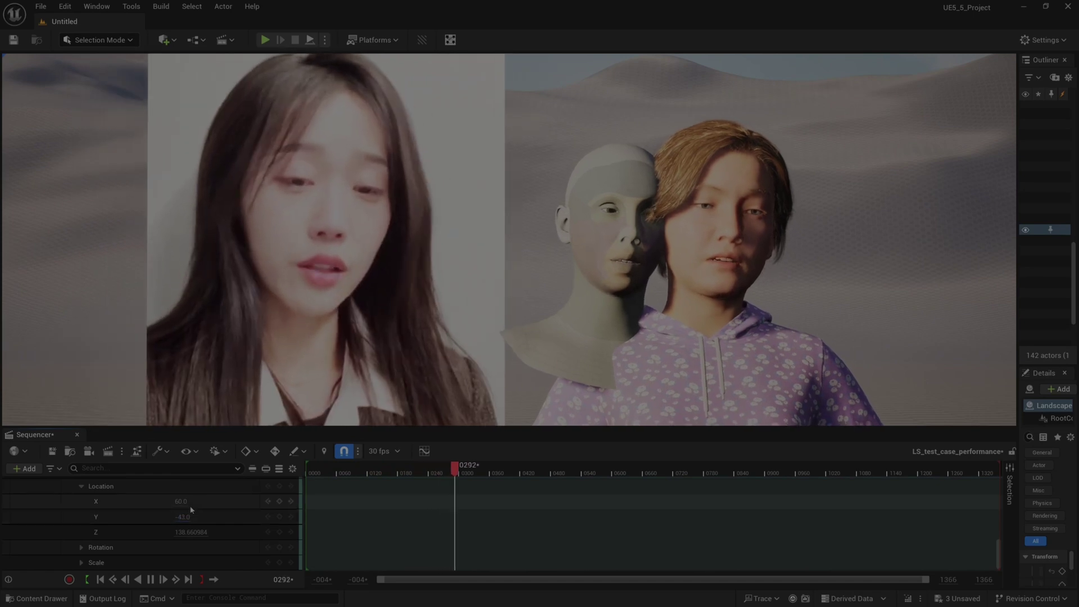
{"action": "scroll", "coordinate": [222, 514], "scroll_direction": "up", "scroll_amount": 2}
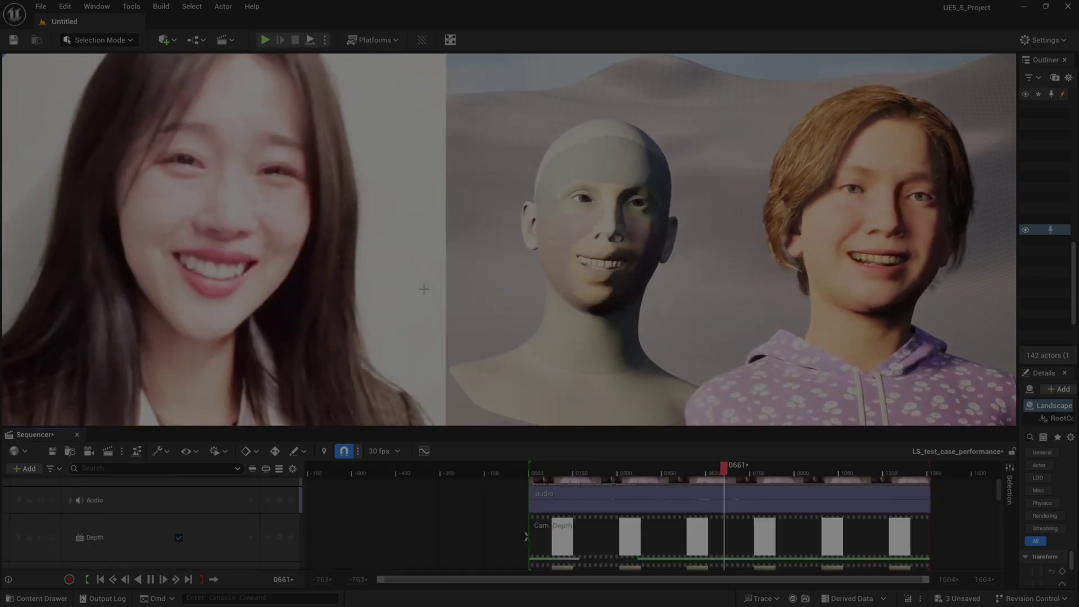